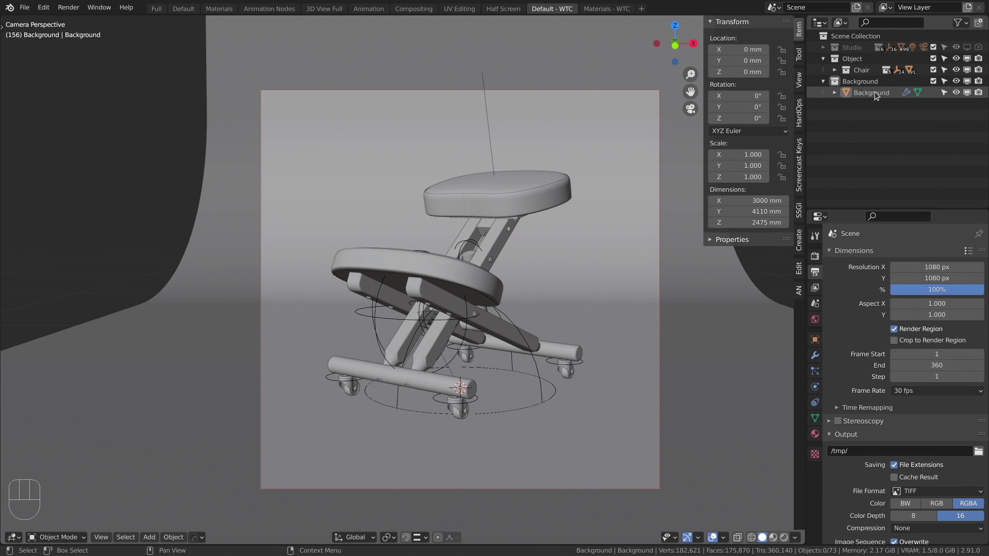
Step: Keep TIFF as the output format and enable Transparent in the Film render settings
{"action": "scroll", "coordinate": [909, 502], "scroll_direction": "down", "scroll_amount": 3}
{"action": "left_click", "coordinate": [917, 443]}
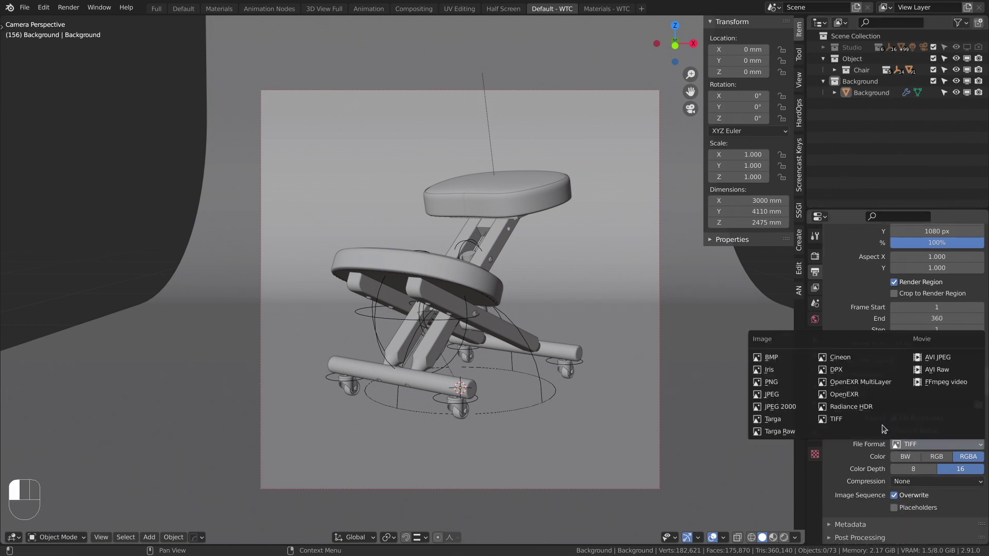
{"action": "left_click", "coordinate": [906, 446]}
{"action": "left_click", "coordinate": [815, 256]}
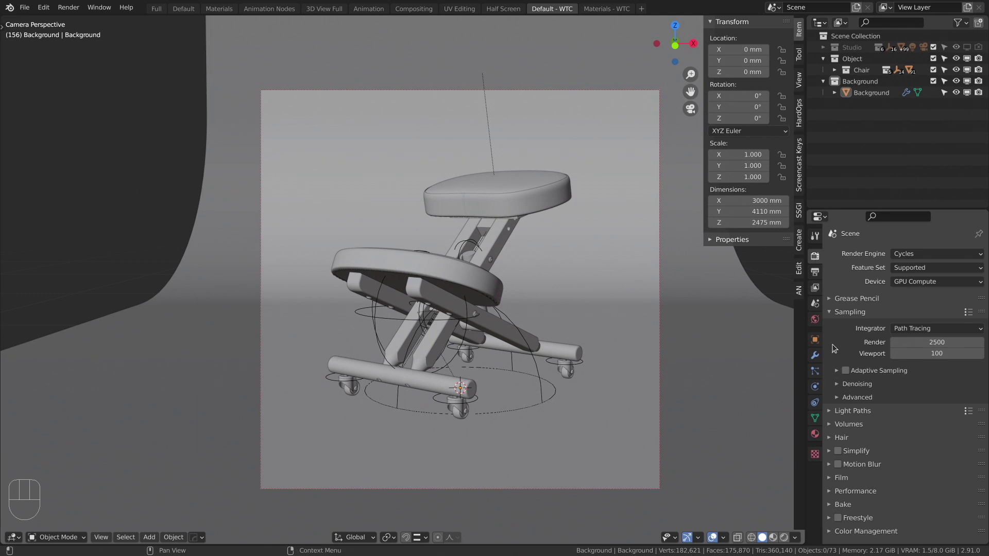
{"action": "left_click", "coordinate": [832, 478]}
{"action": "scroll", "coordinate": [844, 463], "scroll_direction": "down", "scroll_amount": 5}
{"action": "left_click", "coordinate": [856, 454]}
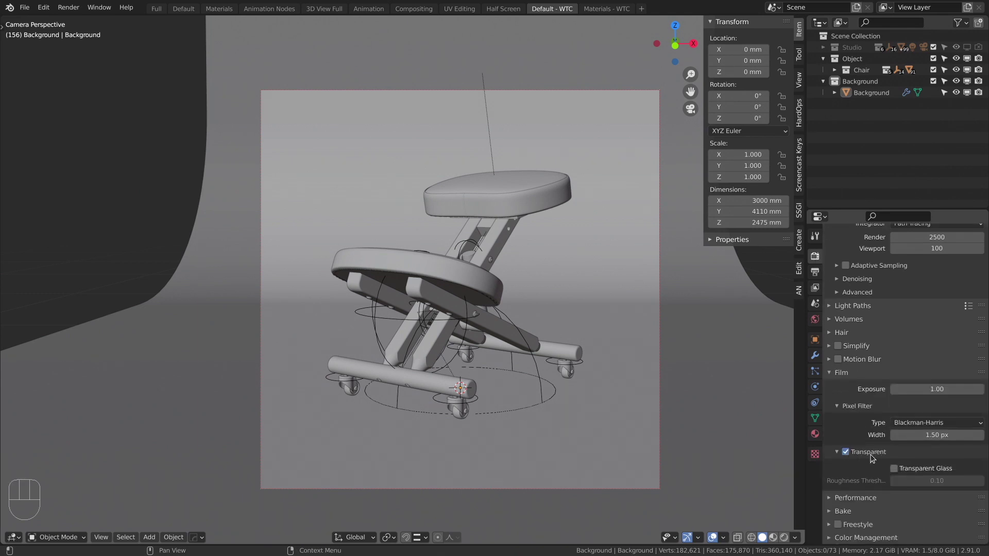
Step: Rename the view layer to 'Object'
{"action": "left_click", "coordinate": [925, 6]}
{"action": "type", "text": "Object"}
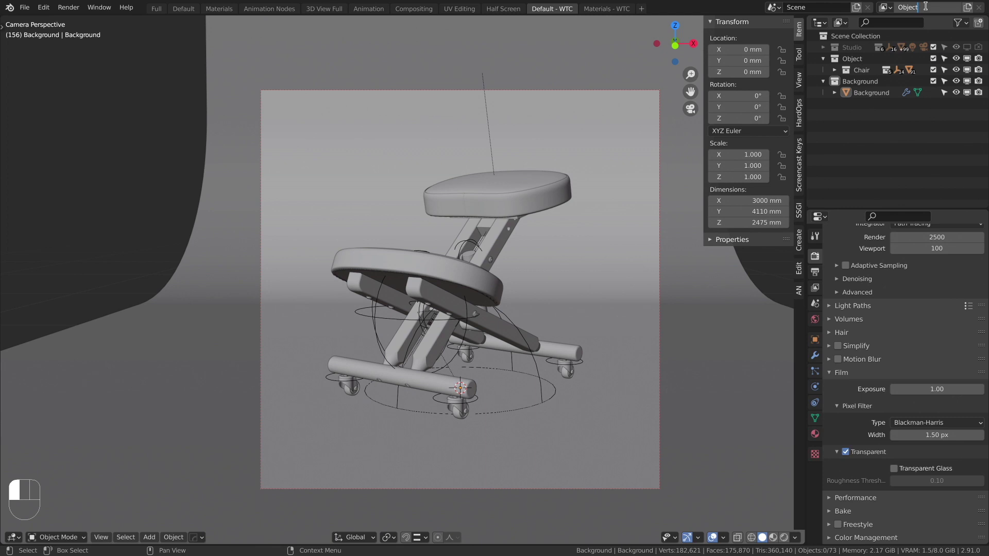
{"action": "key", "text": "Return"}
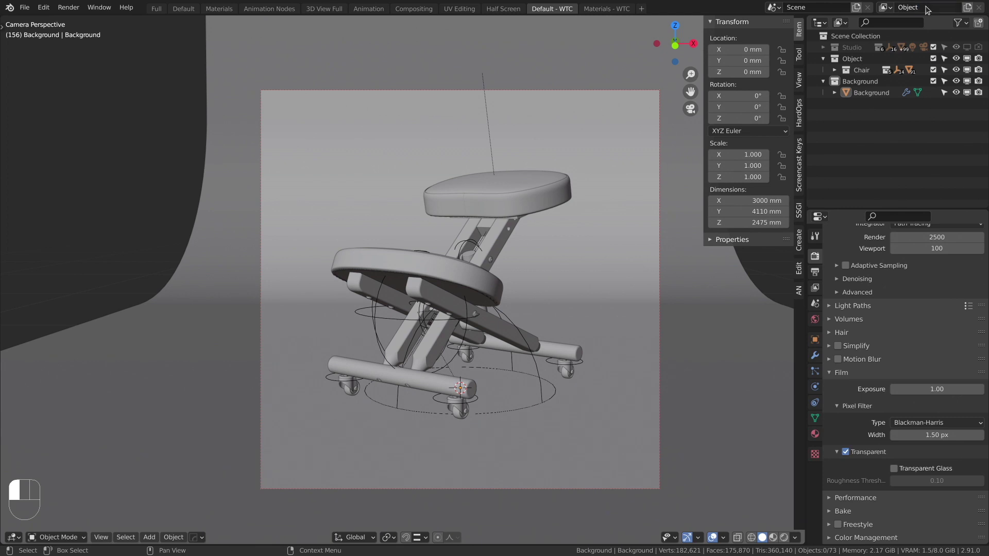
Step: Set the Background collection to Indirect Only and switch the viewport to Rendered shading
{"action": "left_click", "coordinate": [877, 80]}
{"action": "right_click", "coordinate": [875, 83]}
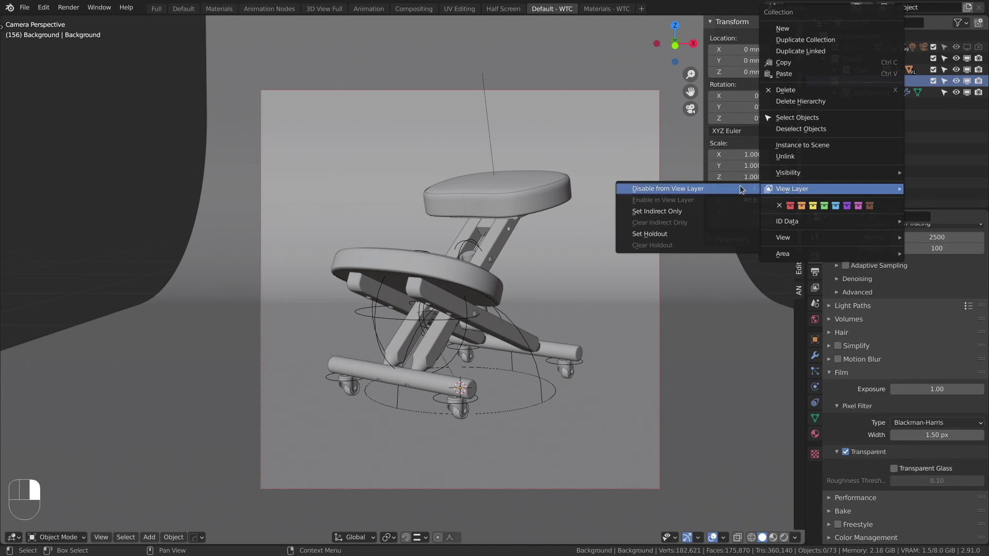
{"action": "left_click", "coordinate": [701, 211]}
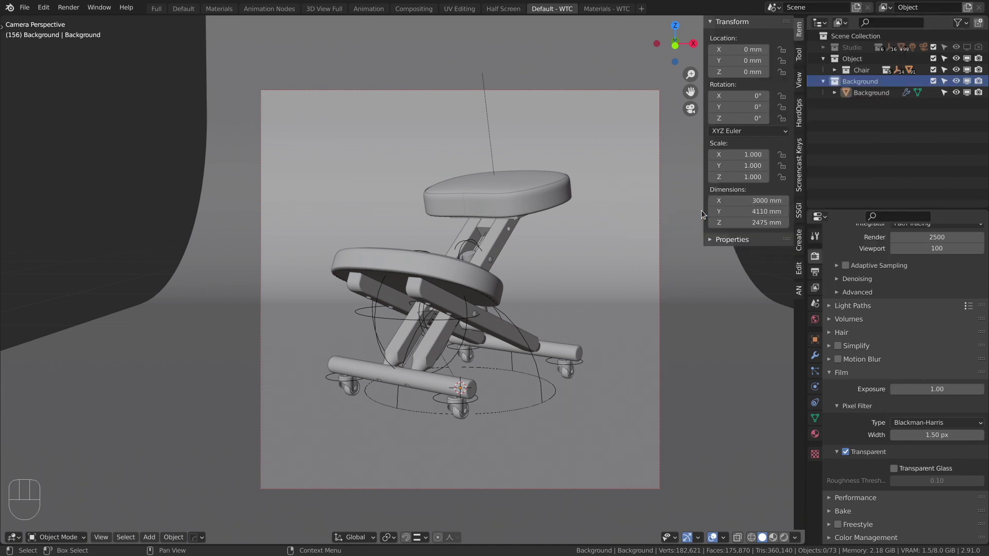
{"action": "key", "text": "z"}
{"action": "left_click", "coordinate": [631, 159]}
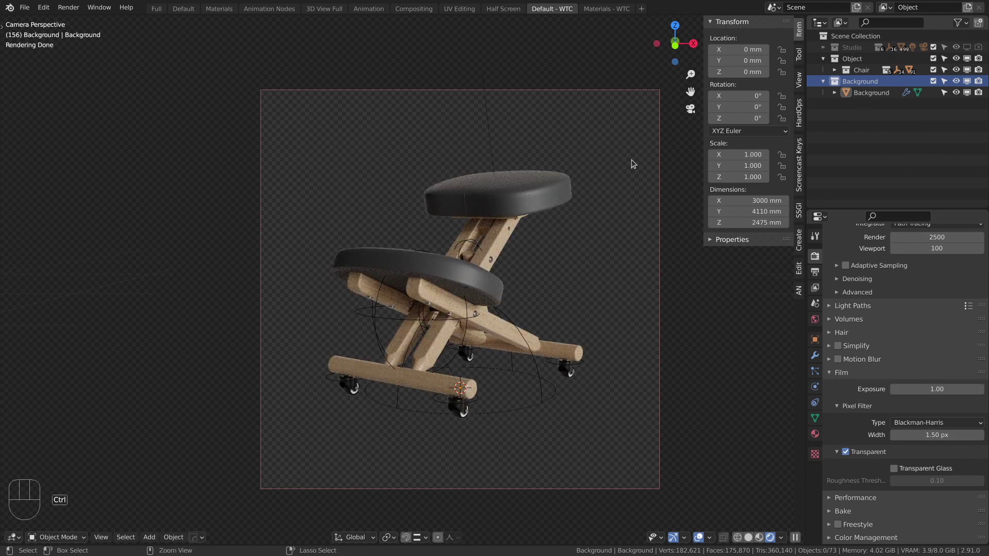
Step: Draw a Ctrl+B render region tightly around the chair
{"action": "key", "text": "ctrl+b"}
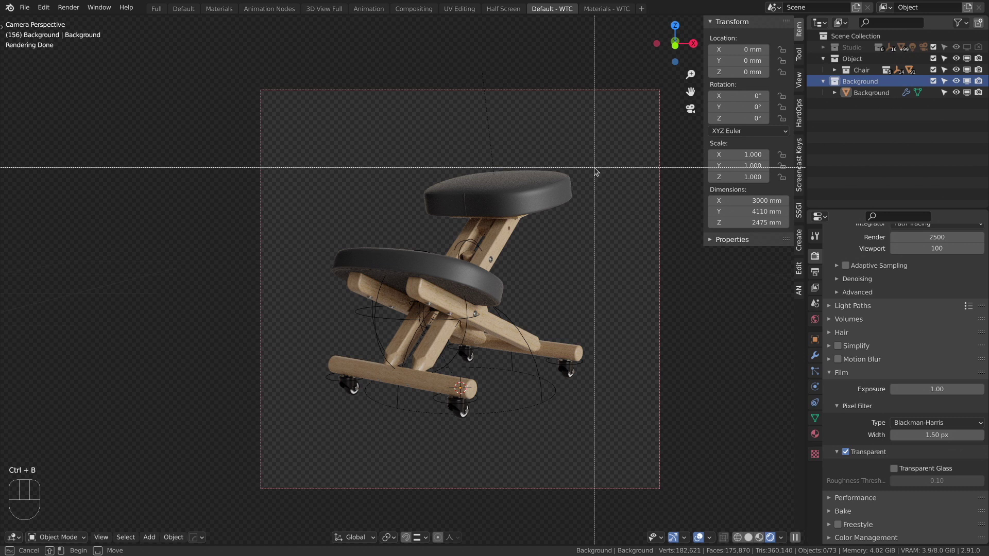
{"action": "mouse_move", "coordinate": [593, 168]}
{"action": "left_mouse_down"}
{"action": "mouse_move", "coordinate": [441, 223]}
{"action": "mouse_move", "coordinate": [317, 420]}
{"action": "left_mouse_up"}
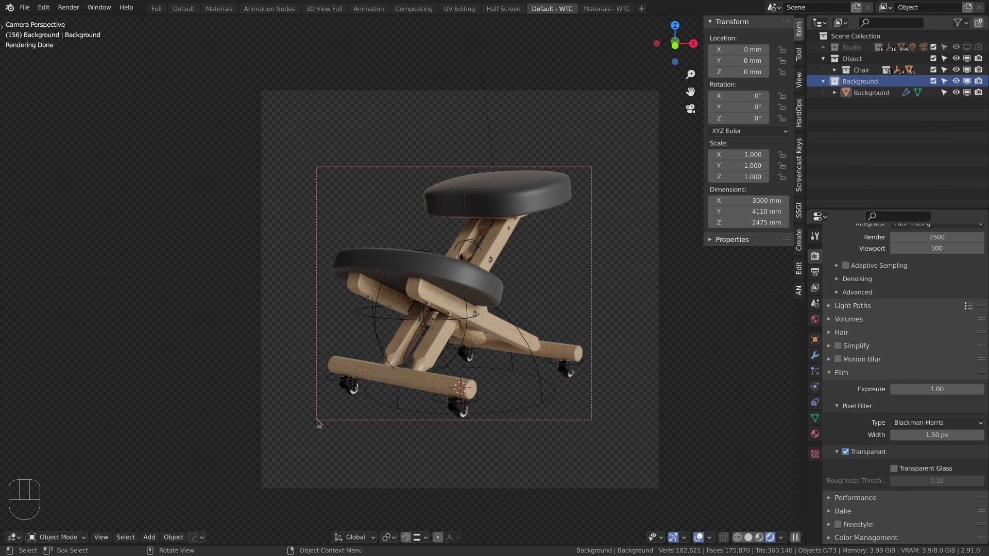
Step: Try a red Base Color on the Background material, undo back to beige, and render the frame with F12
{"action": "left_click", "coordinate": [870, 93]}
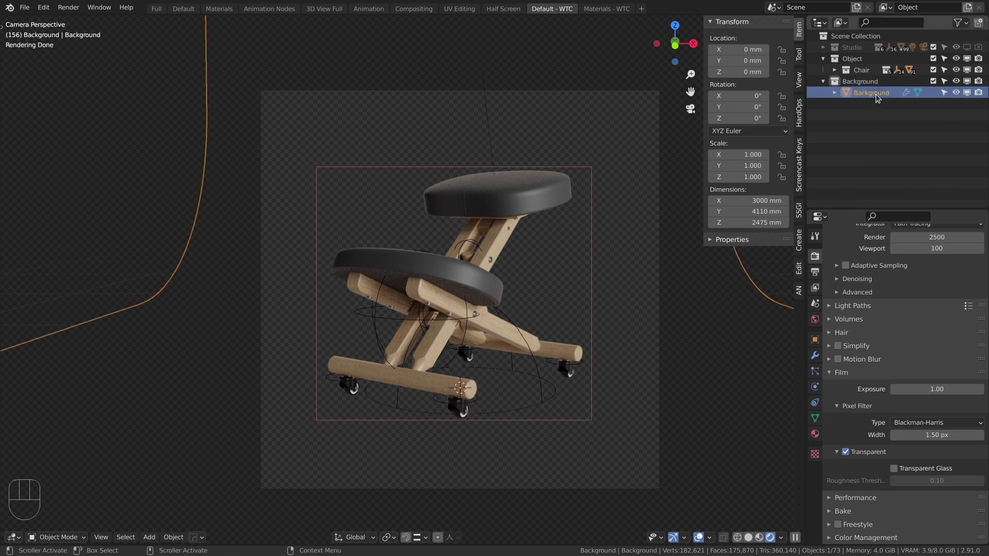
{"action": "left_click", "coordinate": [814, 434]}
{"action": "left_click", "coordinate": [934, 282]}
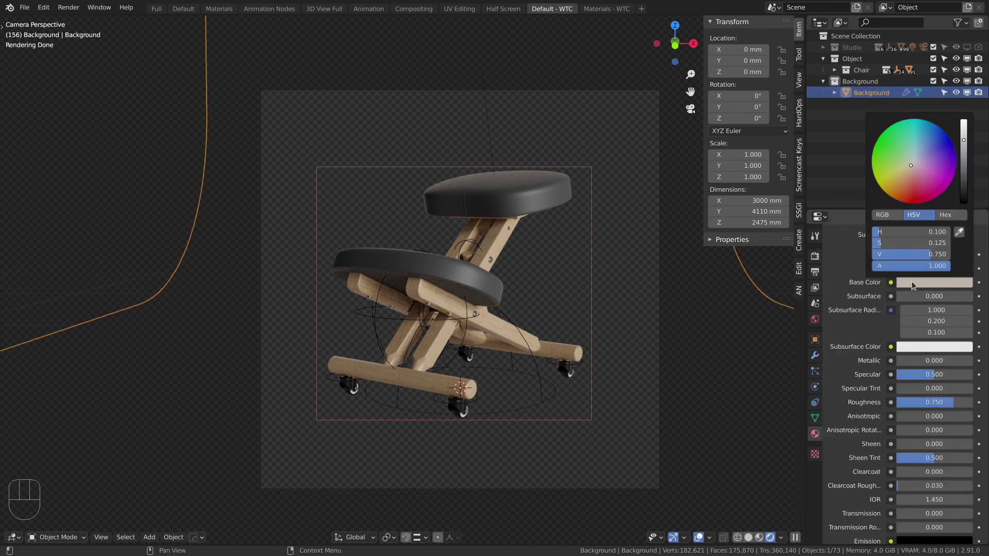
{"action": "left_click", "coordinate": [916, 202]}
{"action": "left_click_drag", "start_coordinate": [916, 202], "coordinate": [915, 203]}
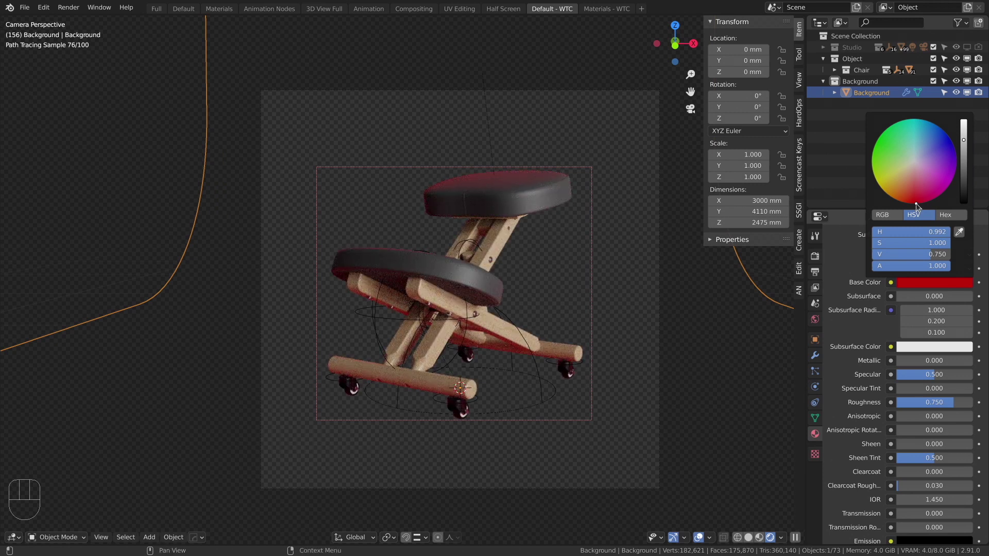
{"action": "key", "text": "ctrl+z"}
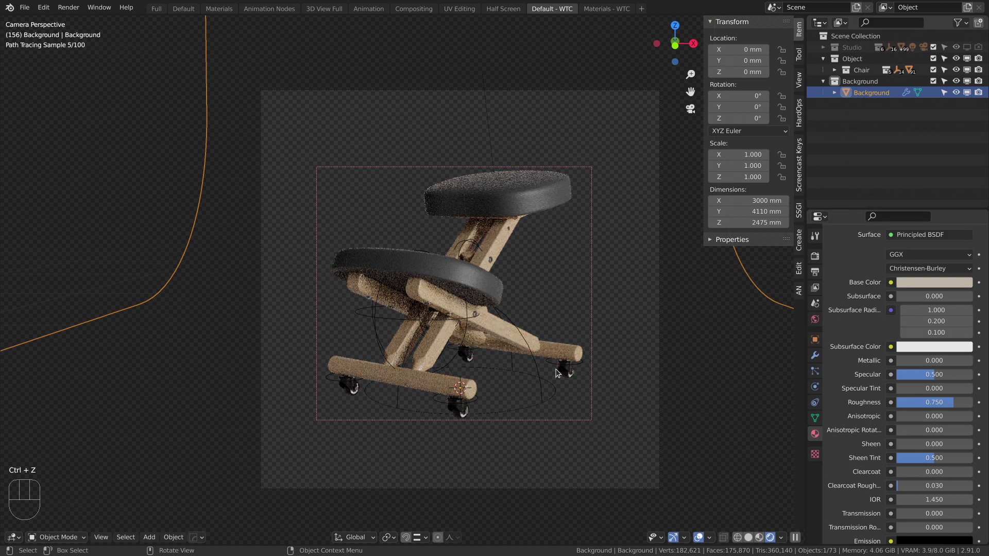
{"action": "key", "text": "F12"}
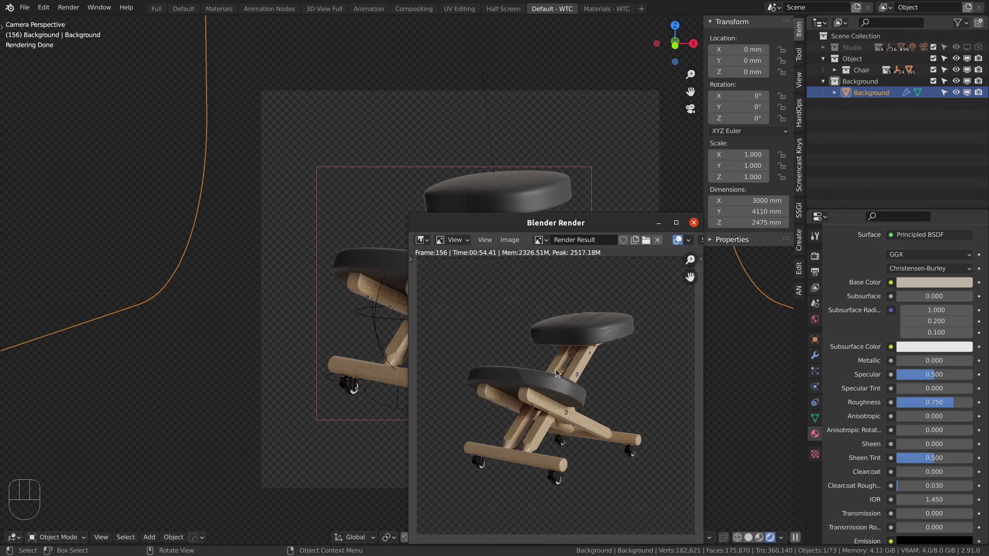
Step: Save the render as Object.tif and close the render window
{"action": "key", "text": "shift+alt+s"}
{"action": "type", "text": "Obje"}
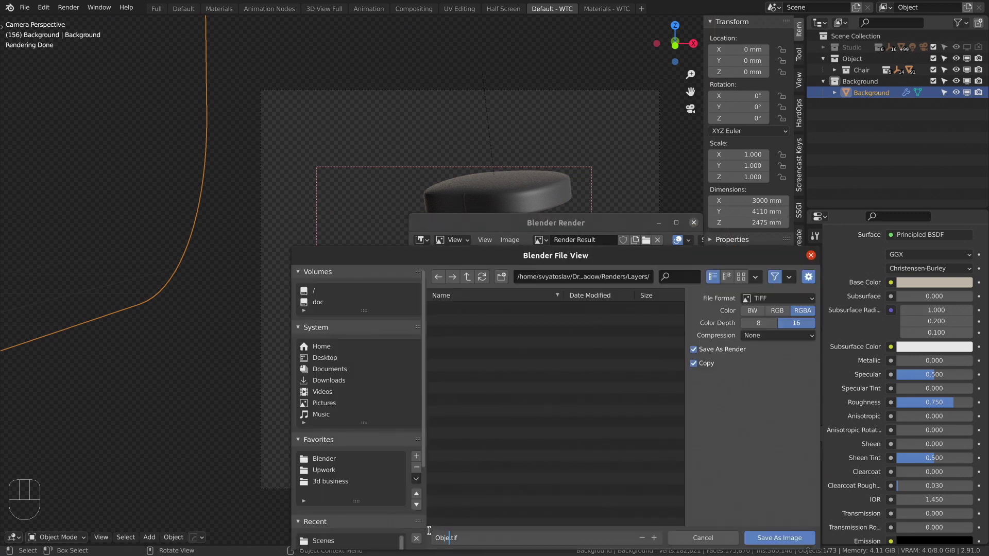
{"action": "type", "text": "ct"}
{"action": "left_click", "coordinate": [773, 538]}
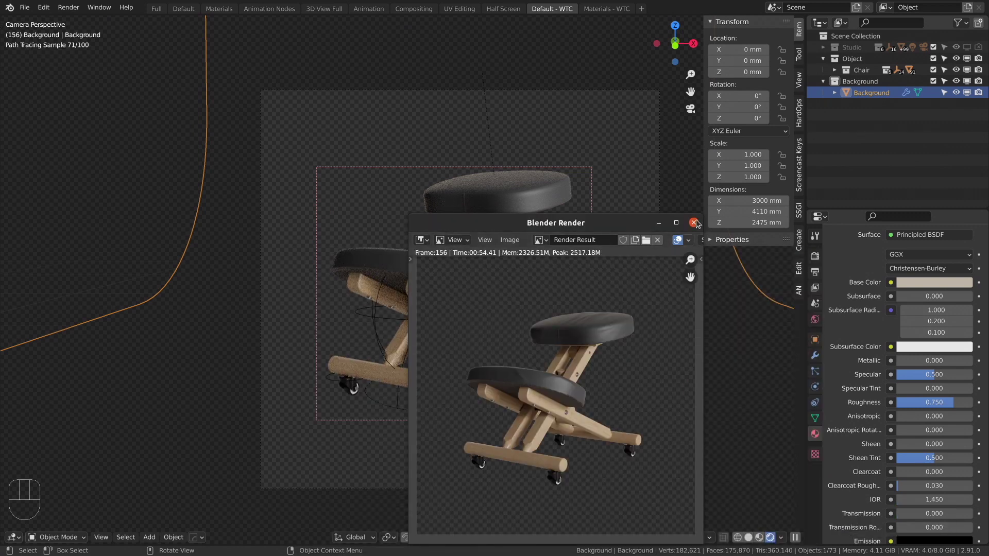
{"action": "left_click", "coordinate": [695, 222]}
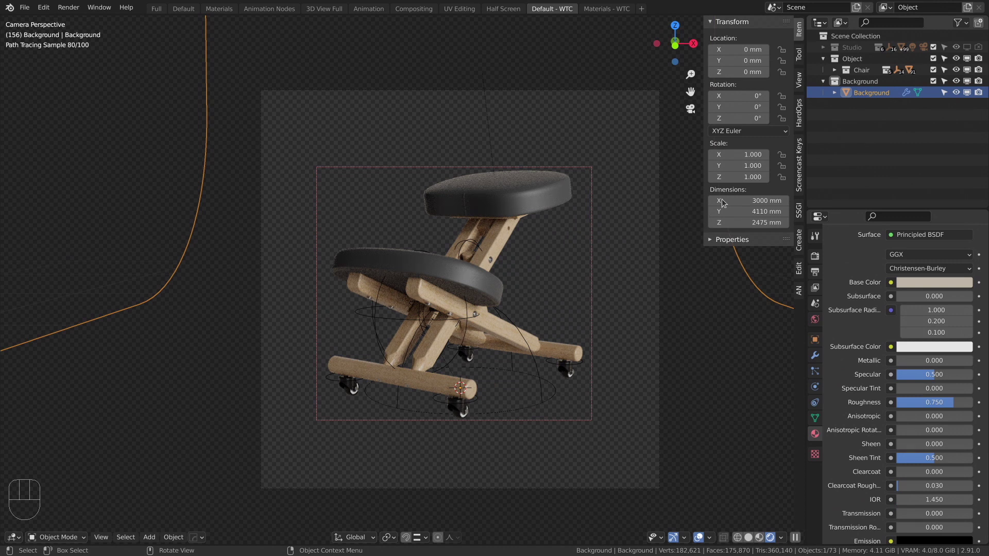
Step: Add a Shadow view layer, clear the render region, and set the Object collection to Indirect Only
{"action": "left_click", "coordinate": [967, 9]}
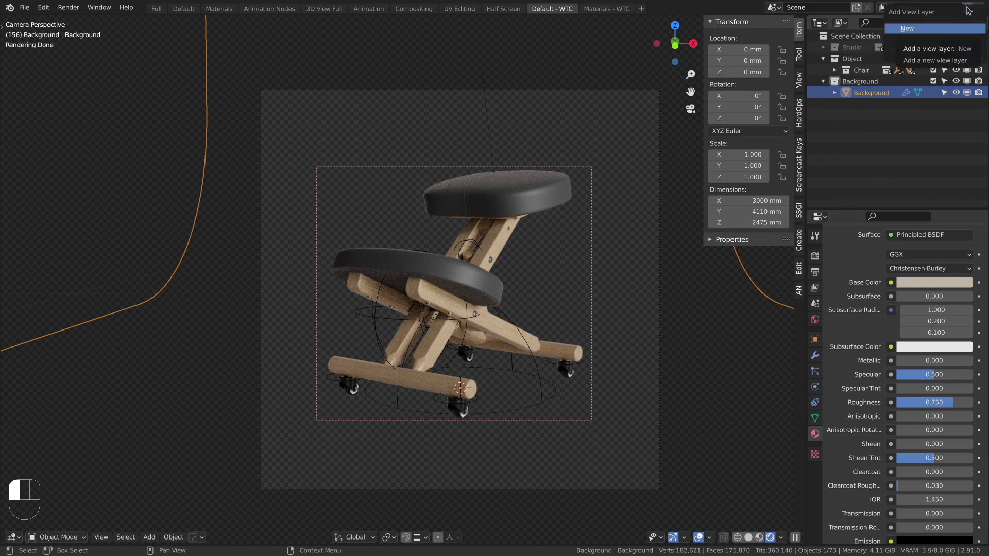
{"action": "left_click", "coordinate": [911, 29]}
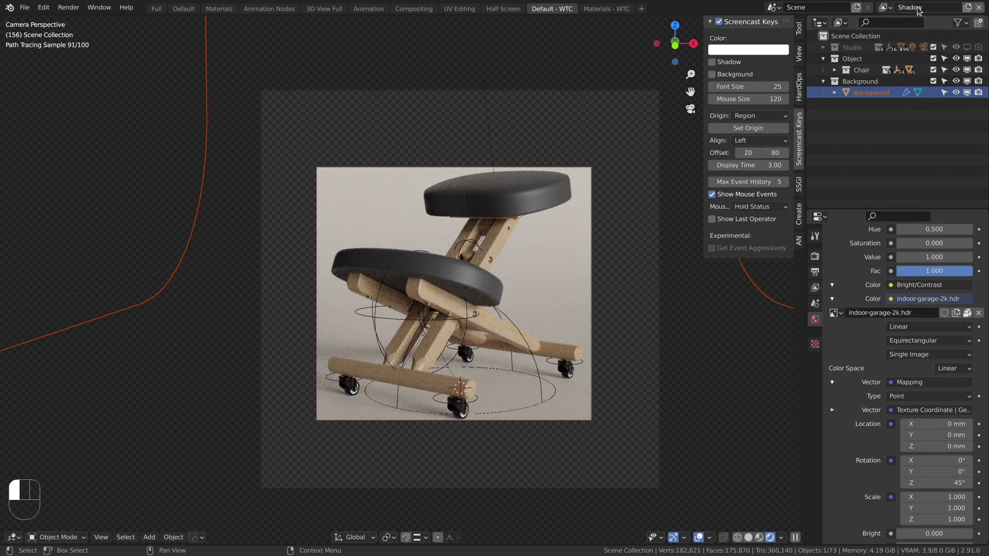
{"action": "key", "text": "ctrl+z"}
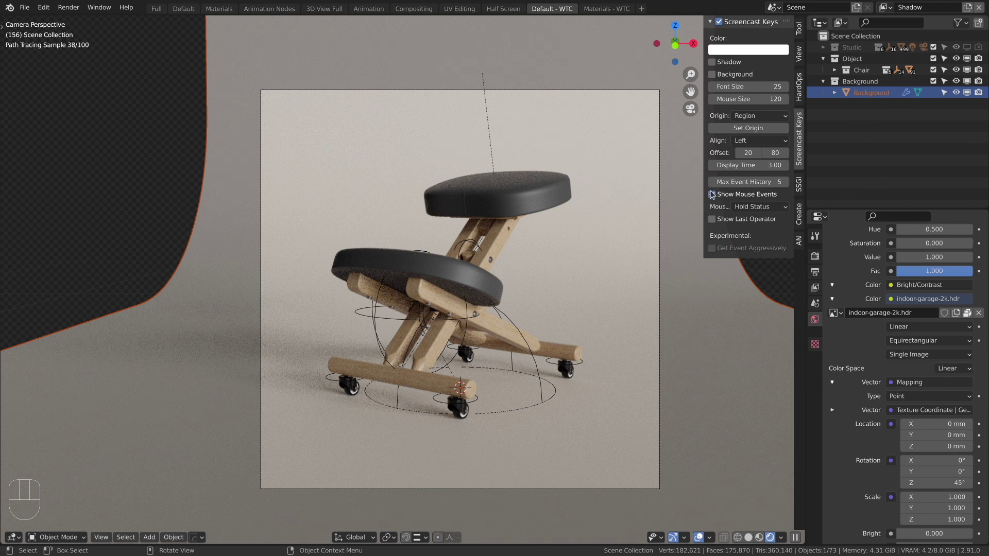
{"action": "left_click", "coordinate": [855, 60]}
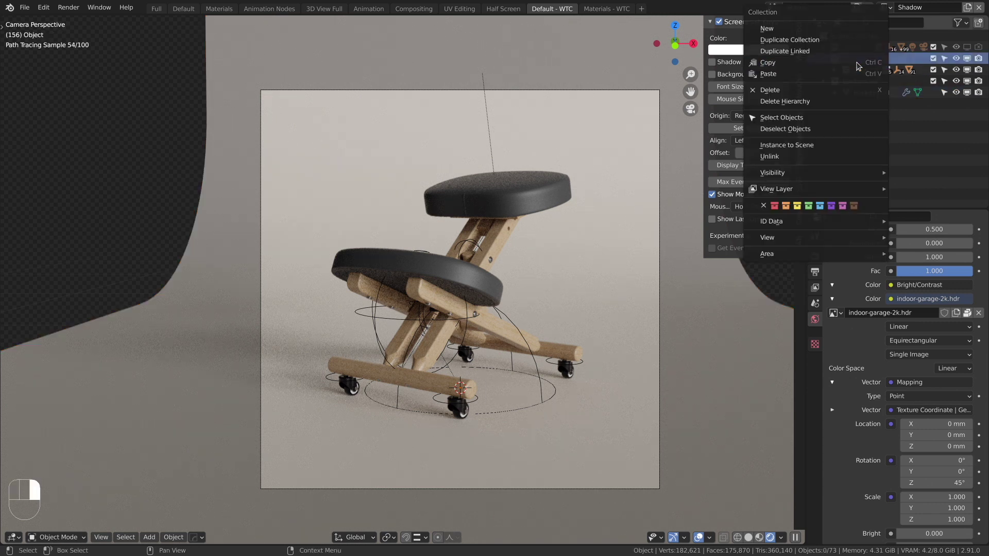
{"action": "mouse_move", "coordinate": [807, 194]}
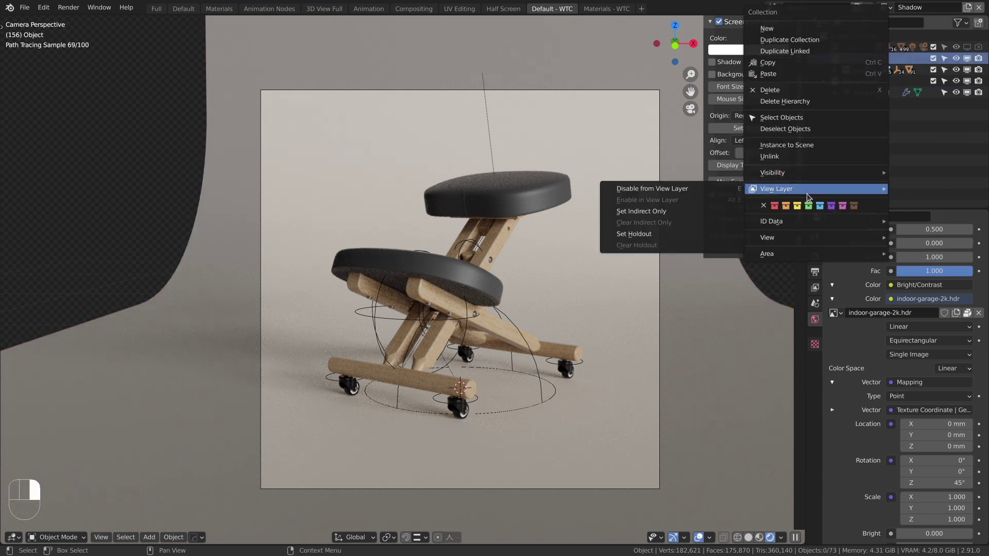
{"action": "left_click", "coordinate": [666, 211]}
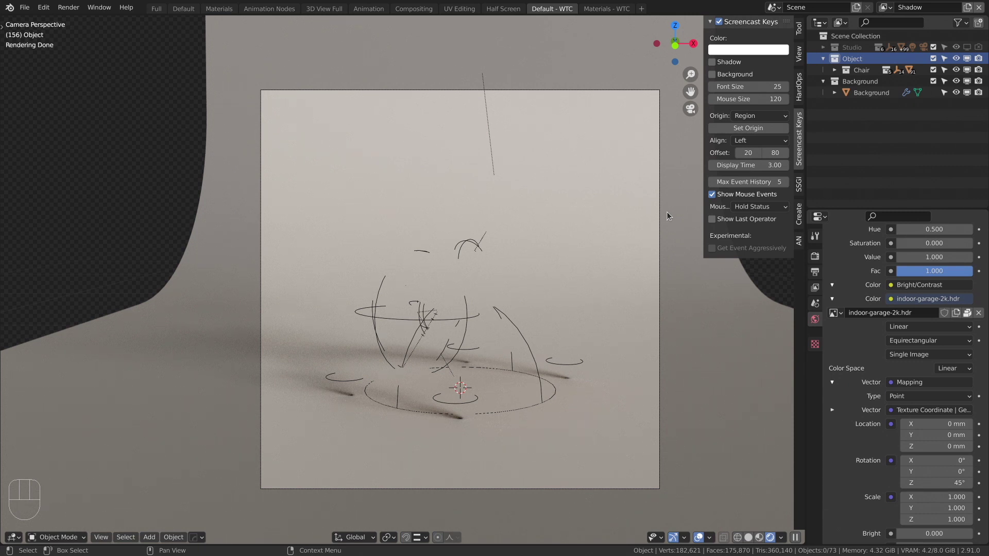
Step: In the Compositing workspace, set the Render Layers node to the Shadow view layer
{"action": "left_click", "coordinate": [412, 11]}
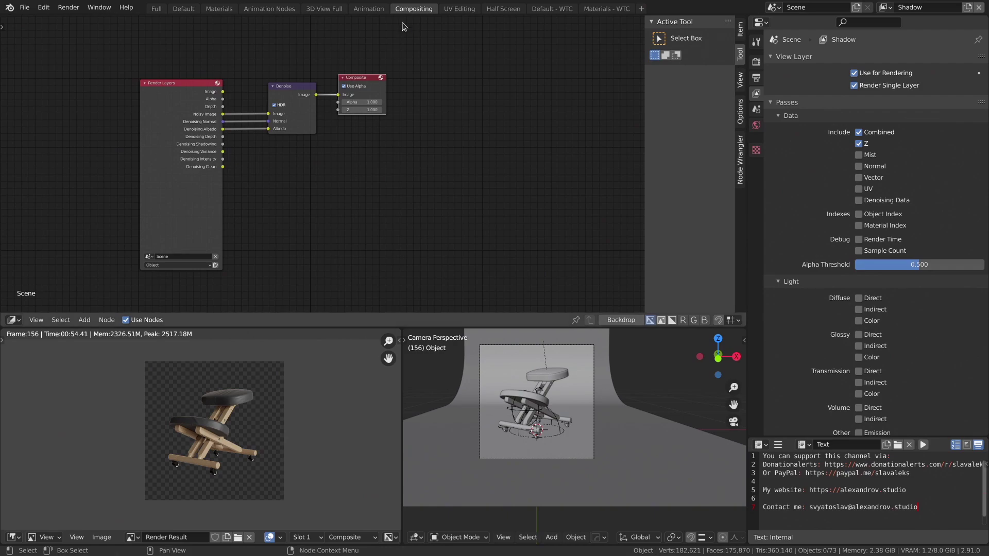
{"action": "left_click", "coordinate": [180, 265]}
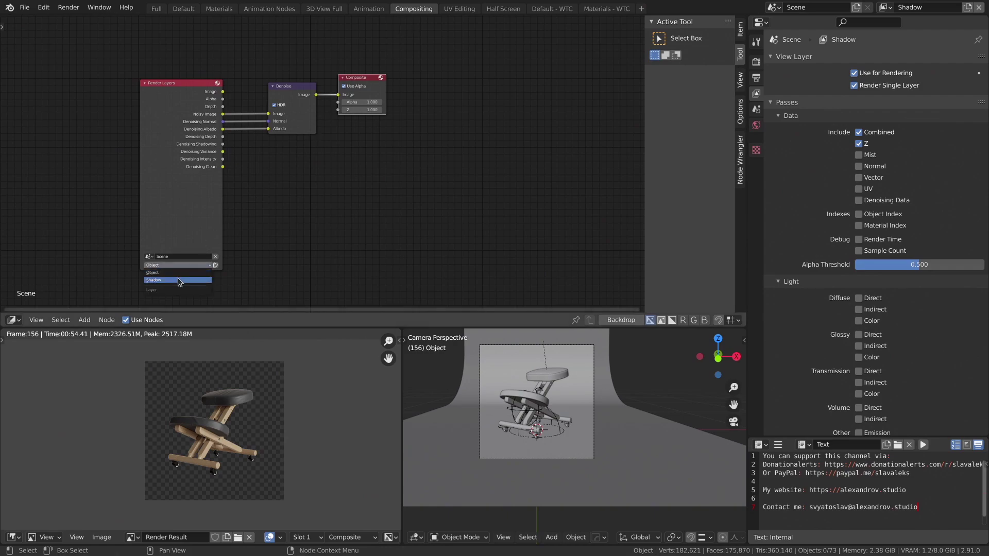
{"action": "left_click", "coordinate": [180, 280]}
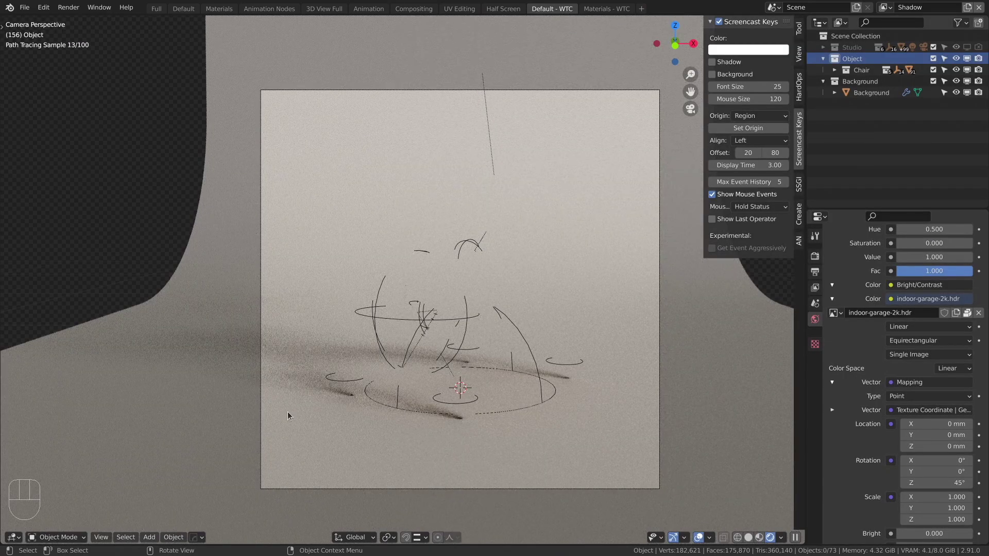
Step: Draw a new render region and render the shadow-only frame with F12
{"action": "key", "text": "ctrl+b"}
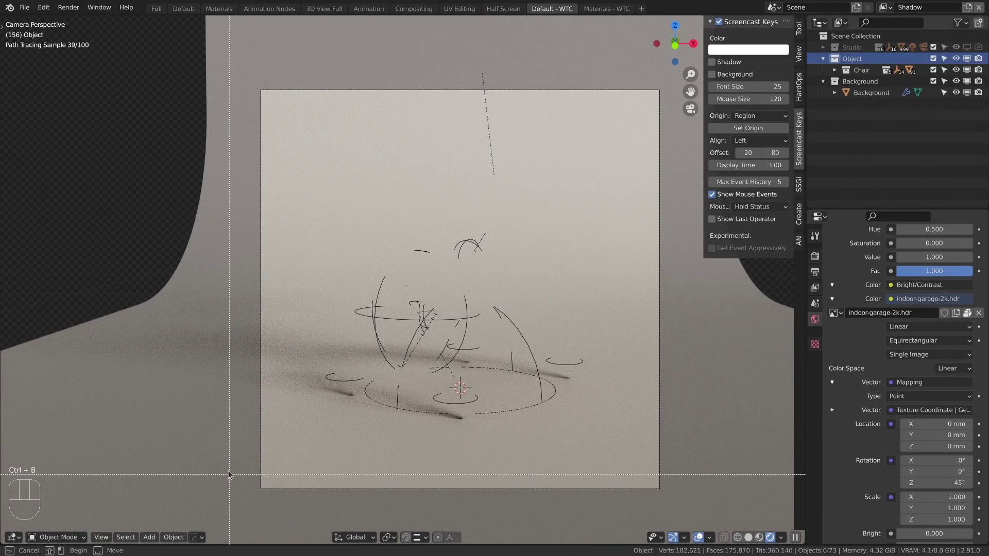
{"action": "mouse_move", "coordinate": [226, 466]}
{"action": "left_mouse_down"}
{"action": "mouse_move", "coordinate": [566, 276]}
{"action": "mouse_move", "coordinate": [627, 289]}
{"action": "left_mouse_up"}
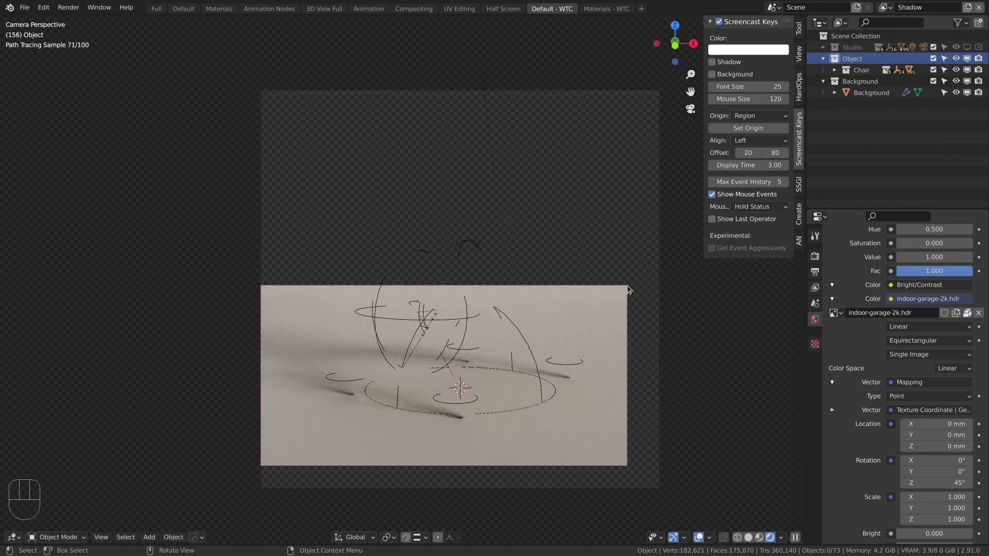
{"action": "key", "text": "F12"}
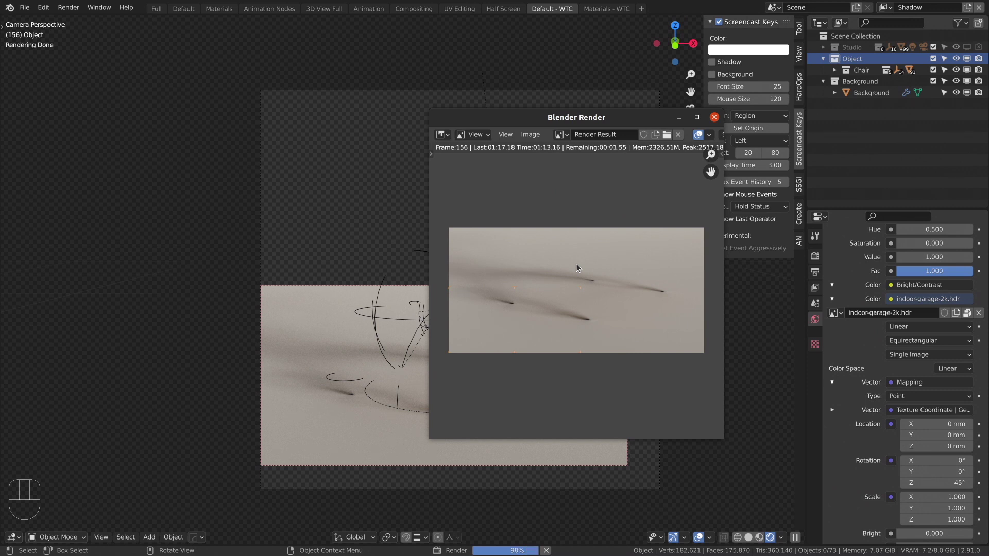
Step: Save the shadow-only render as Shadow.tif in the Layers folder
{"action": "key", "text": "shift+alt+s"}
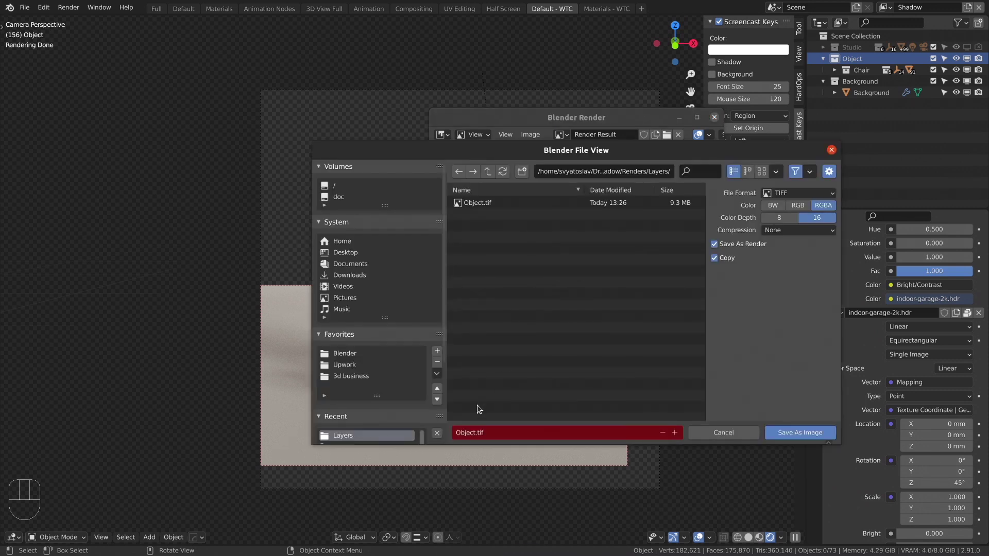
{"action": "left_click", "coordinate": [467, 433]}
{"action": "type", "text": "Shadow"}
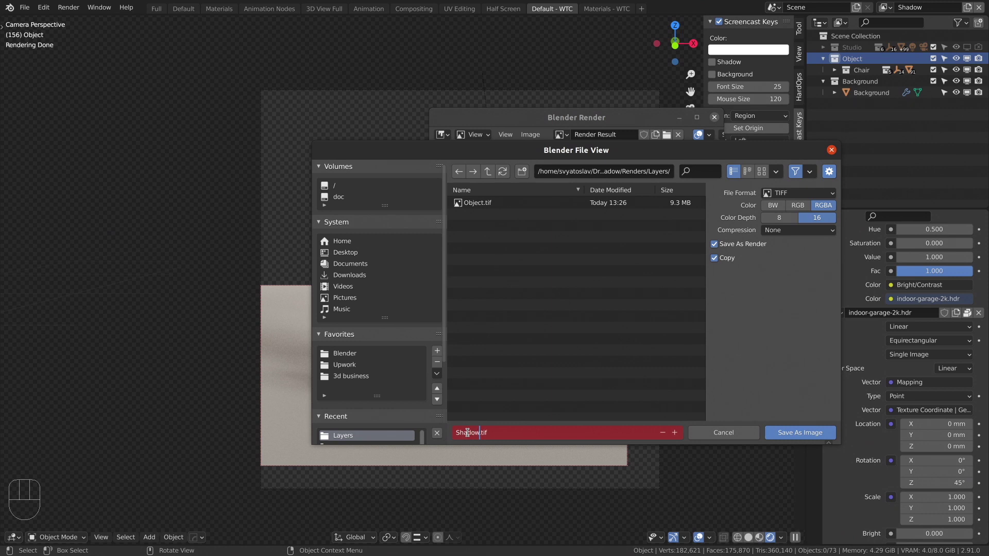
{"action": "left_click", "coordinate": [781, 432]}
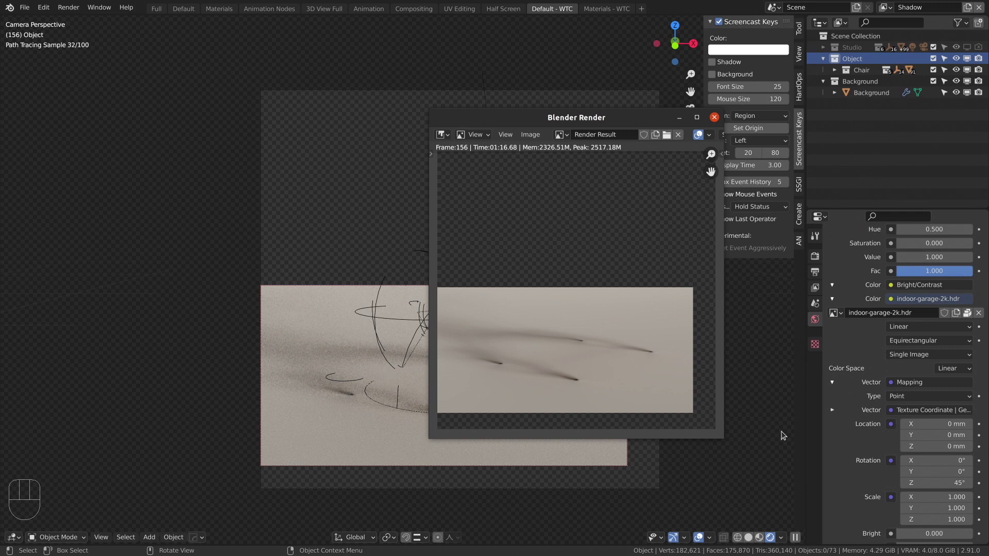
Step: Close the render window and enable Shadow Catcher in the background plane's Visibility settings
{"action": "key", "text": "Escape"}
{"action": "left_click", "coordinate": [324, 327]}
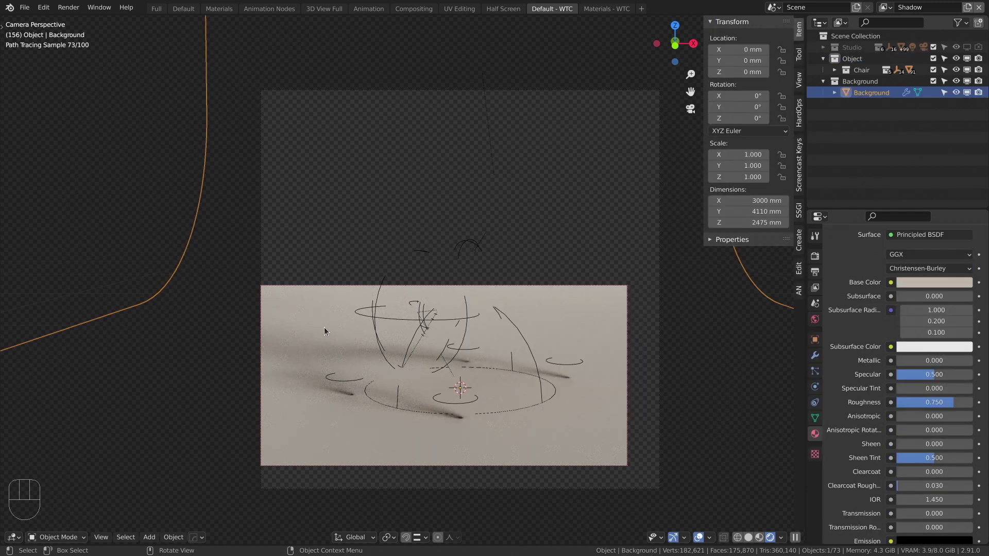
{"action": "left_click", "coordinate": [815, 339]}
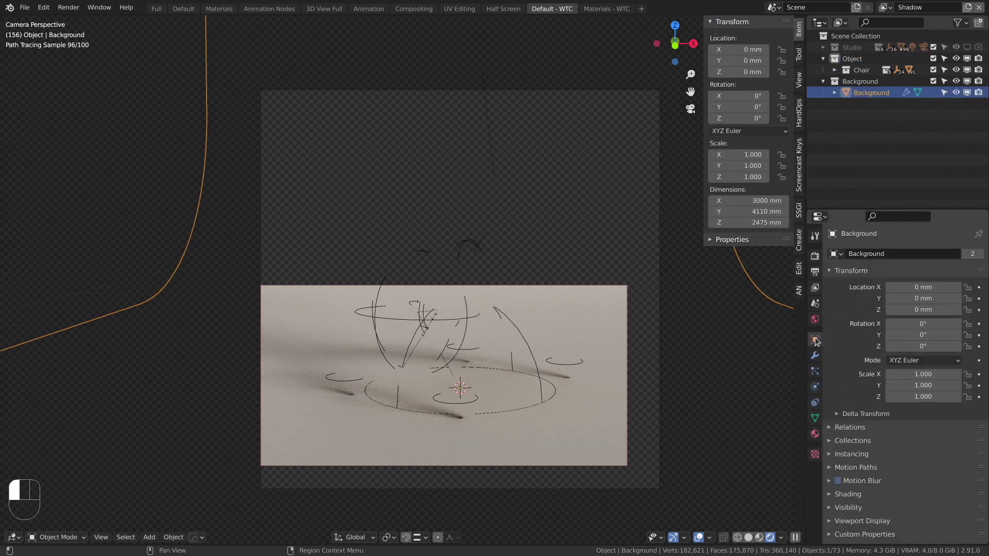
{"action": "left_click", "coordinate": [829, 507]}
{"action": "scroll", "coordinate": [871, 479], "scroll_direction": "down", "scroll_amount": 5}
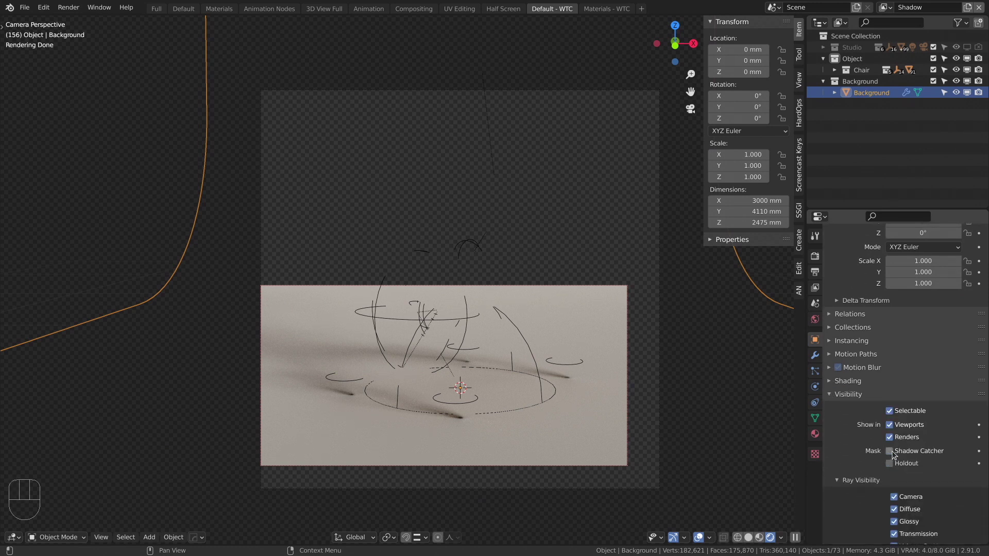
{"action": "left_click", "coordinate": [889, 451]}
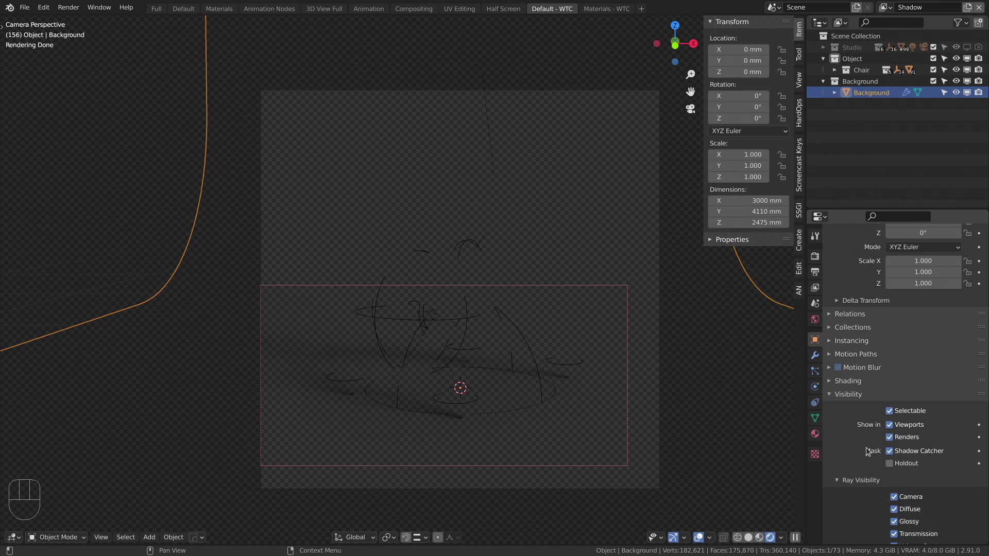
Step: Render the shadow catcher pass and save it as Shadow Mask.tif
{"action": "key", "text": "F12"}
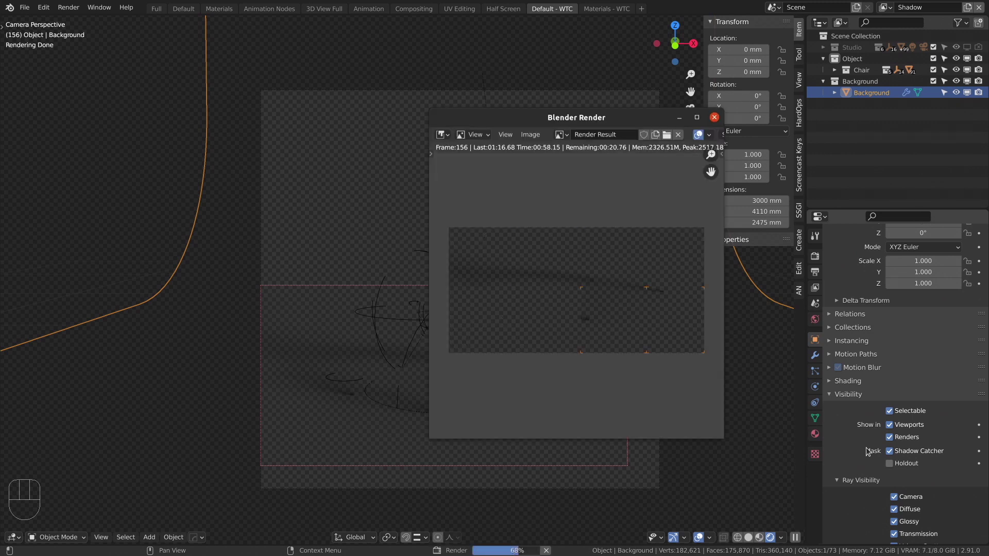
{"action": "key", "text": "shift+alt+s"}
{"action": "left_click", "coordinate": [479, 432]}
{"action": "type", "text": "M.tif"}
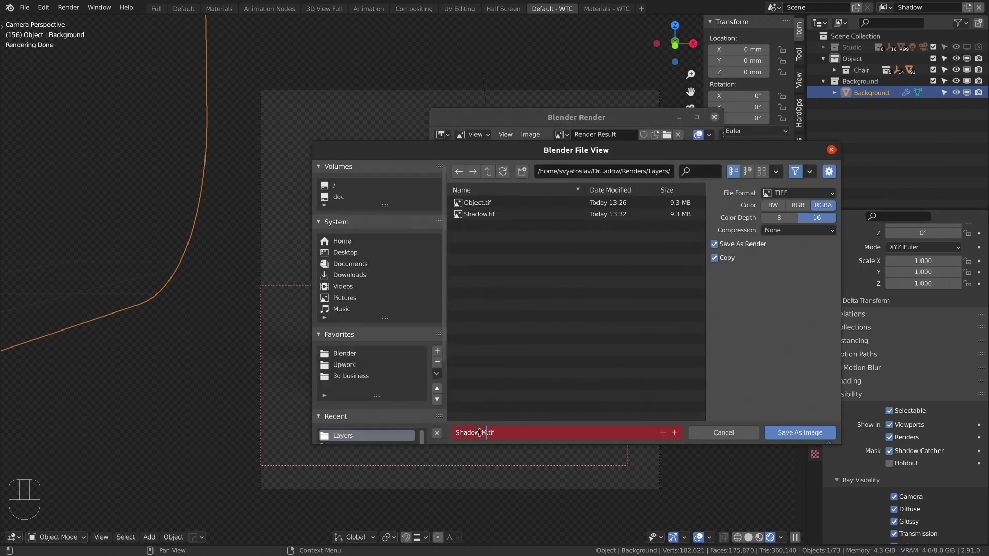
{"action": "type", "text": "ask"}
{"action": "key", "text": "Return"}
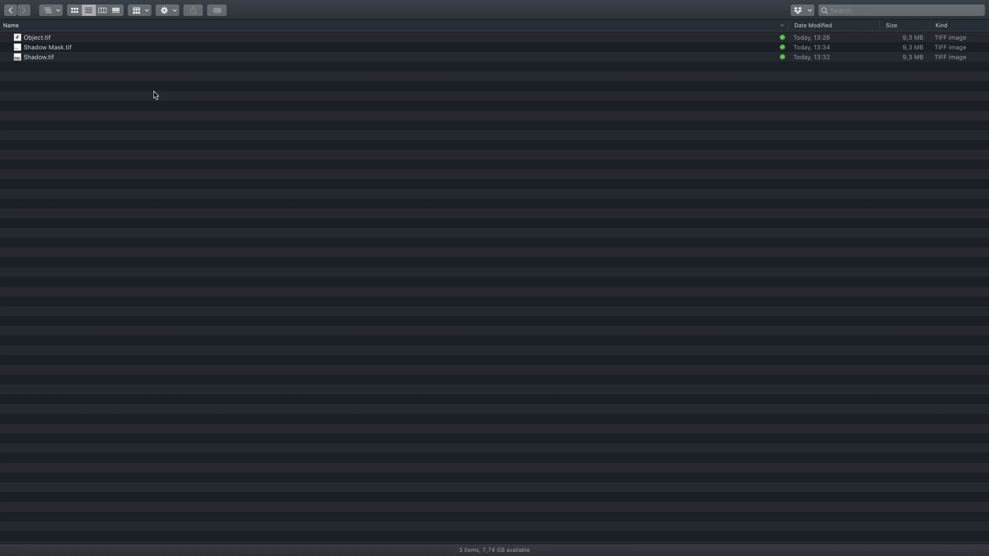
Step: Box-select Object.tif, Shadow Mask.tif and Shadow.tif and bring up their context menu
{"action": "left_click_drag", "start_coordinate": [155, 96], "coordinate": [121, 41]}
{"action": "right_click", "coordinate": [124, 40]}
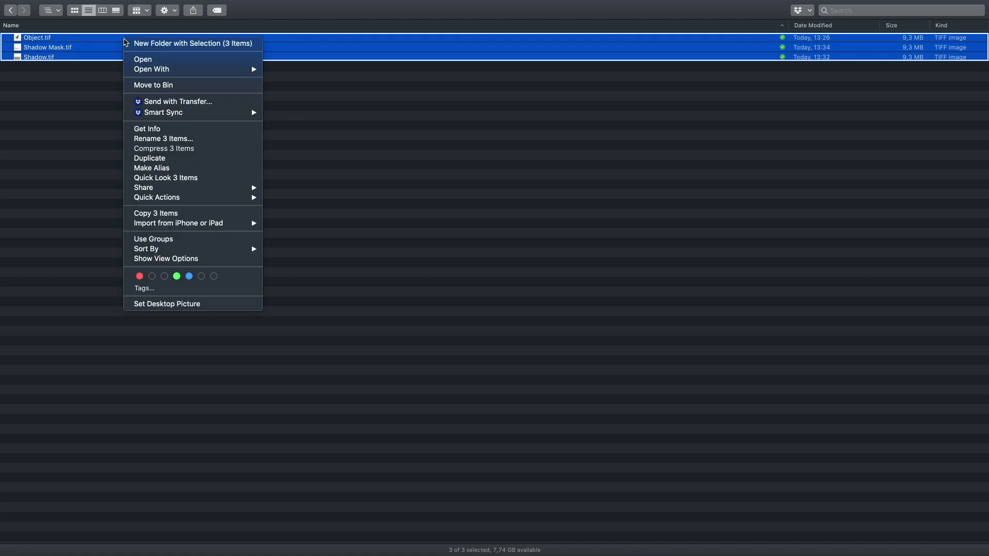
Step: Open the three renders in Photoshop, copy the Shadow Mask layer into Shadow.tif, and close Shadow Mask.tif
{"action": "mouse_move", "coordinate": [227, 69]}
{"action": "left_click", "coordinate": [291, 98]}
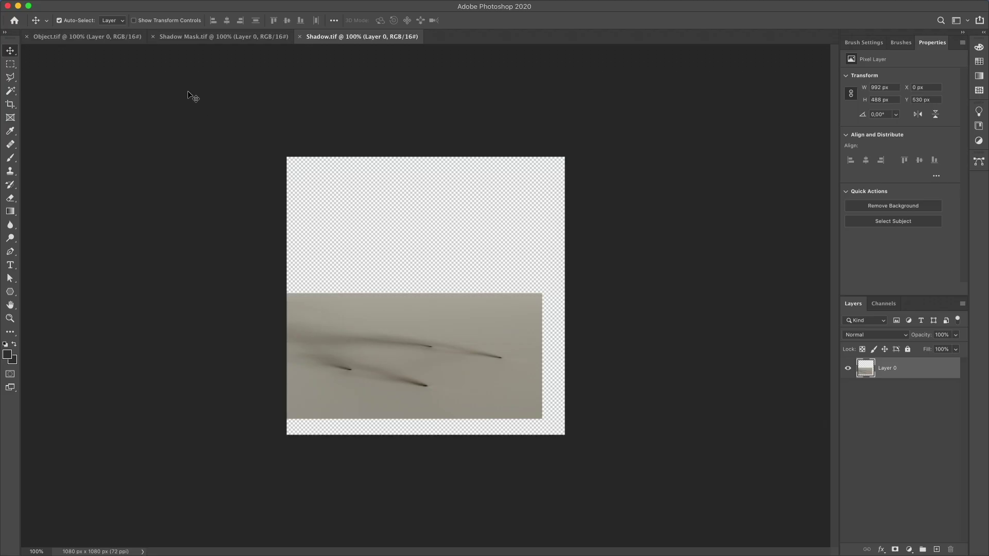
{"action": "left_click", "coordinate": [192, 37]}
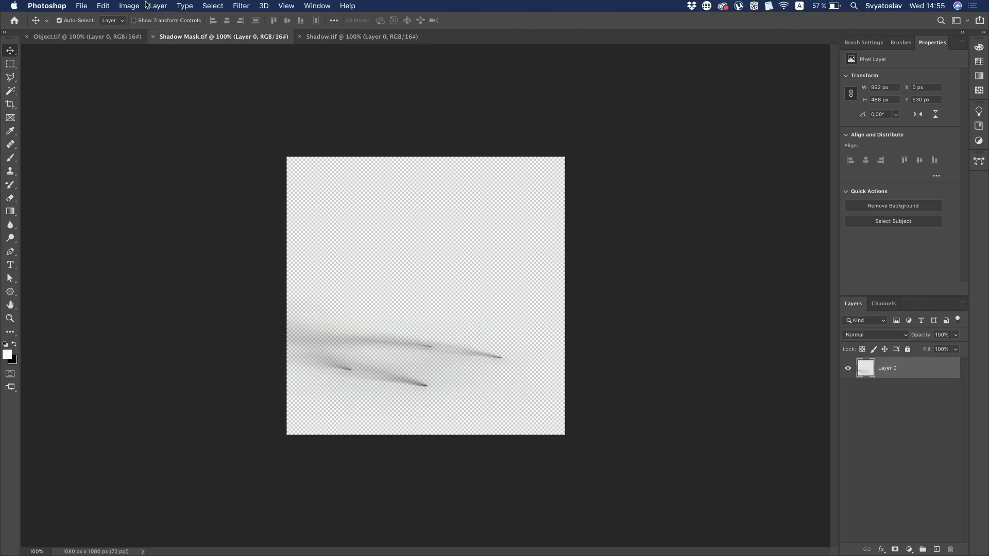
{"action": "left_click", "coordinate": [160, 6]}
{"action": "left_click", "coordinate": [191, 47]}
{"action": "left_click", "coordinate": [294, 213]}
{"action": "left_click", "coordinate": [294, 221]}
{"action": "left_click", "coordinate": [423, 176]}
{"action": "key", "text": "super+w"}
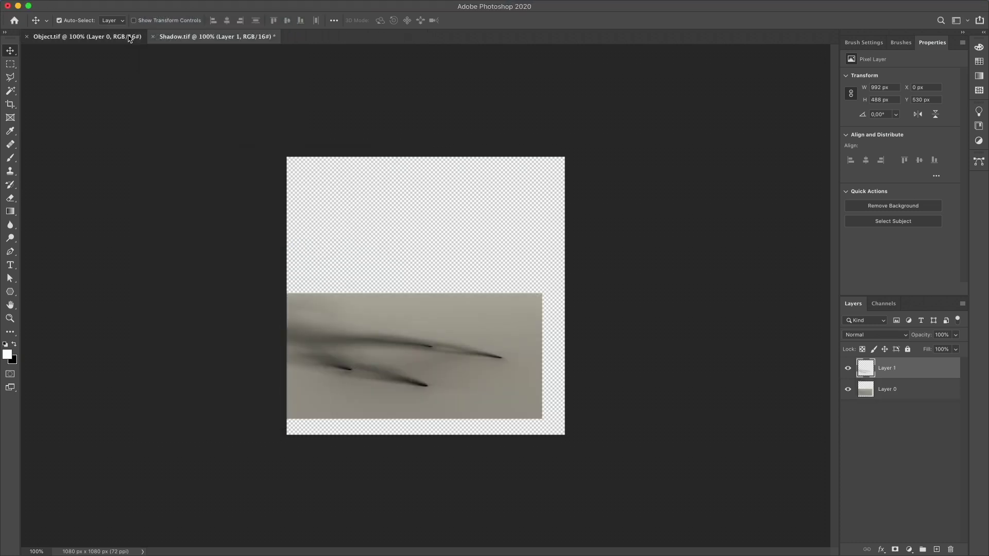
Step: Duplicate the chair layer from Object.tif into Shadow.tif and close Object.tif
{"action": "left_click", "coordinate": [88, 36]}
{"action": "left_click", "coordinate": [160, 6]}
{"action": "left_click", "coordinate": [191, 46]}
{"action": "left_click", "coordinate": [272, 214]}
{"action": "left_click", "coordinate": [279, 222]}
{"action": "left_click", "coordinate": [424, 176]}
{"action": "key", "text": "super+w"}
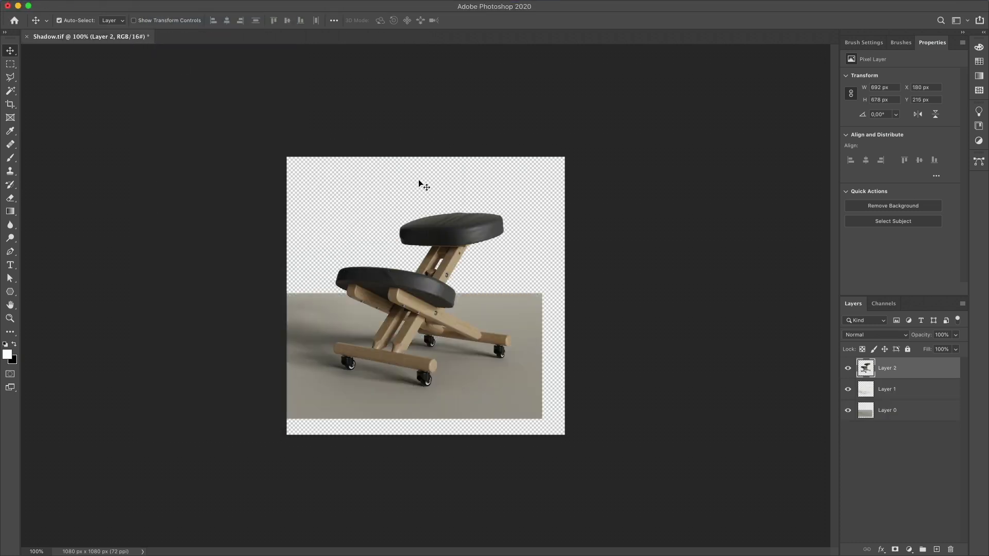
Step: Rename the layers Object, Shadow Mask and Shadow from top to bottom
{"action": "double_click", "coordinate": [887, 368]}
{"action": "type", "text": "Object"}
{"action": "key", "text": "Return"}
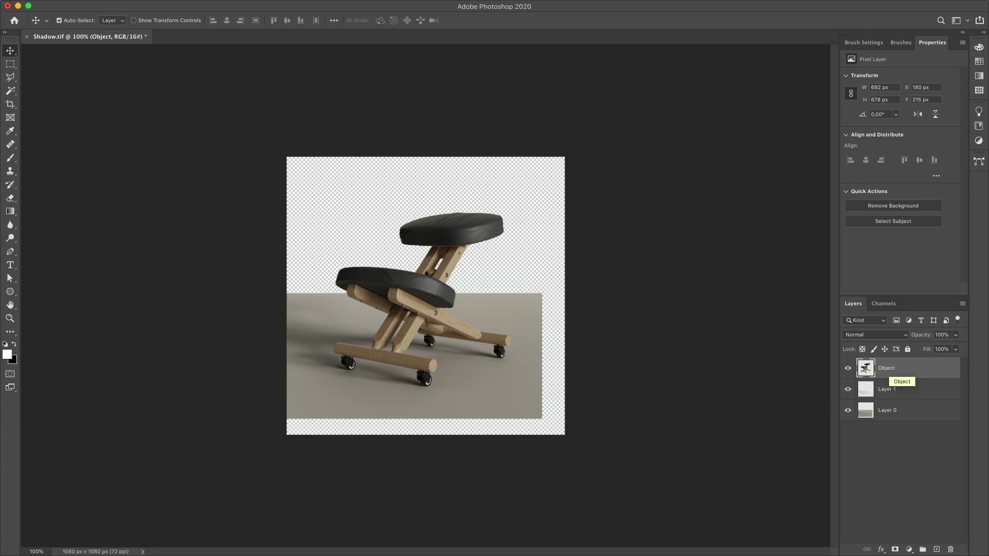
{"action": "double_click", "coordinate": [887, 389]}
{"action": "type", "text": "Shadow Mask"}
{"action": "key", "text": "Return"}
{"action": "double_click", "coordinate": [887, 411]}
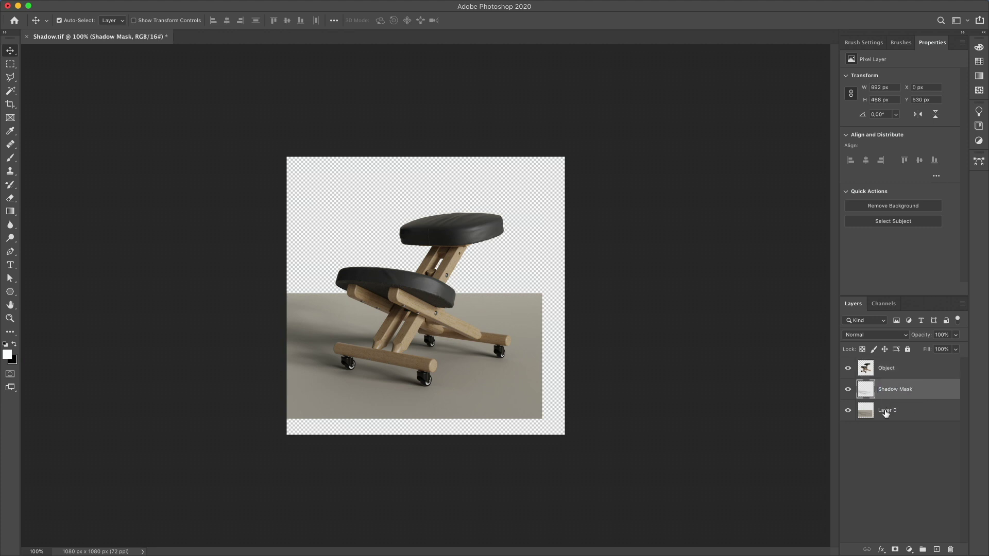
{"action": "type", "text": "Shadow"}
{"action": "key", "text": "Return"}
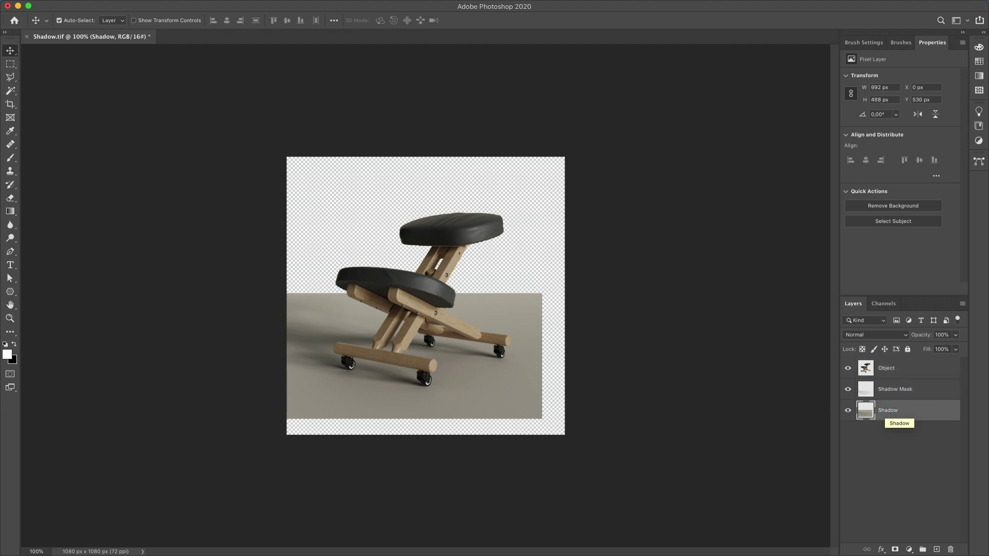
Step: Add a layer beneath Shadow, fill it with floor-sampled beige #b2aca3, and name it Background
{"action": "left_click", "coordinate": [936, 549]}
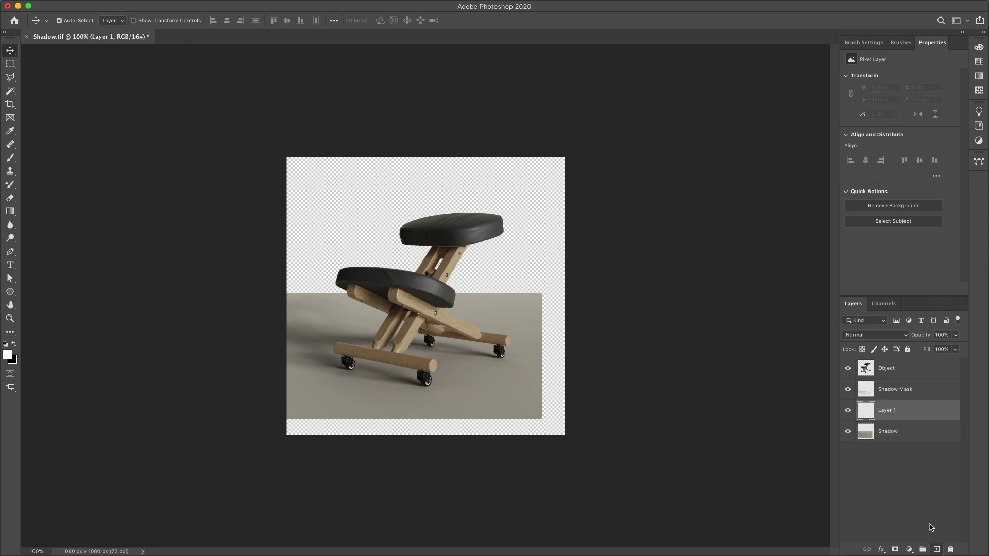
{"action": "left_click_drag", "start_coordinate": [888, 413], "coordinate": [887, 438]}
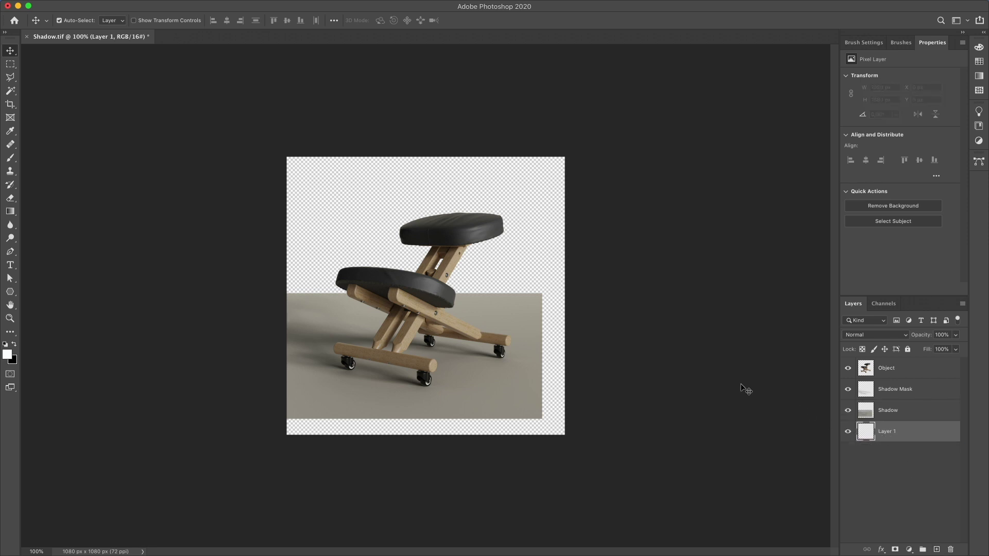
{"action": "key", "text": "shift+BackSpace"}
{"action": "left_click", "coordinate": [340, 164]}
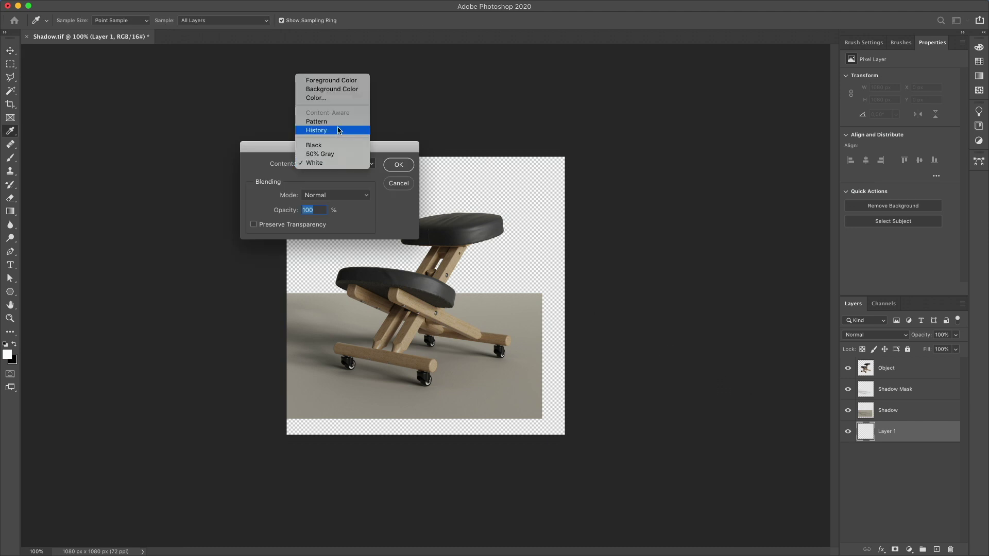
{"action": "left_click", "coordinate": [340, 99]}
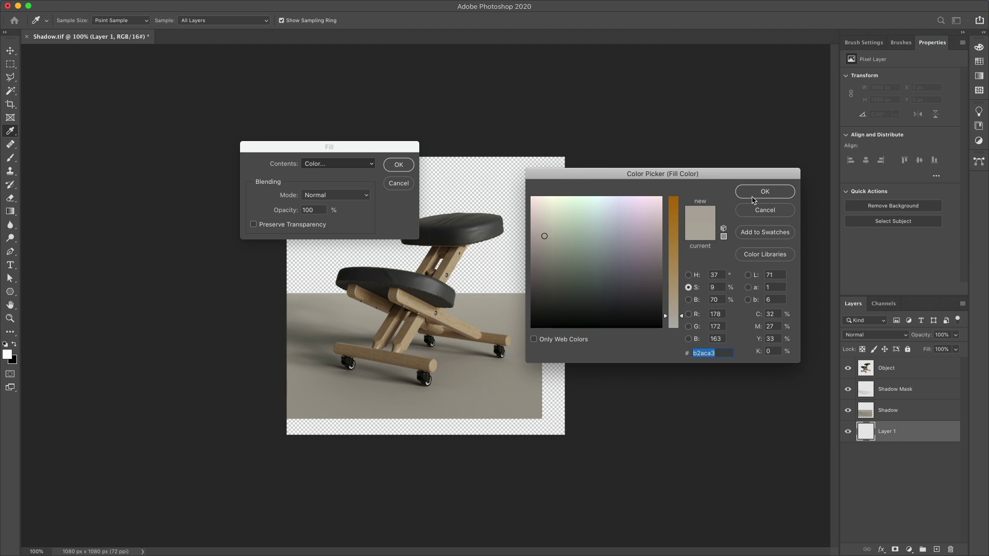
{"action": "left_click", "coordinate": [756, 191]}
{"action": "left_click", "coordinate": [406, 163]}
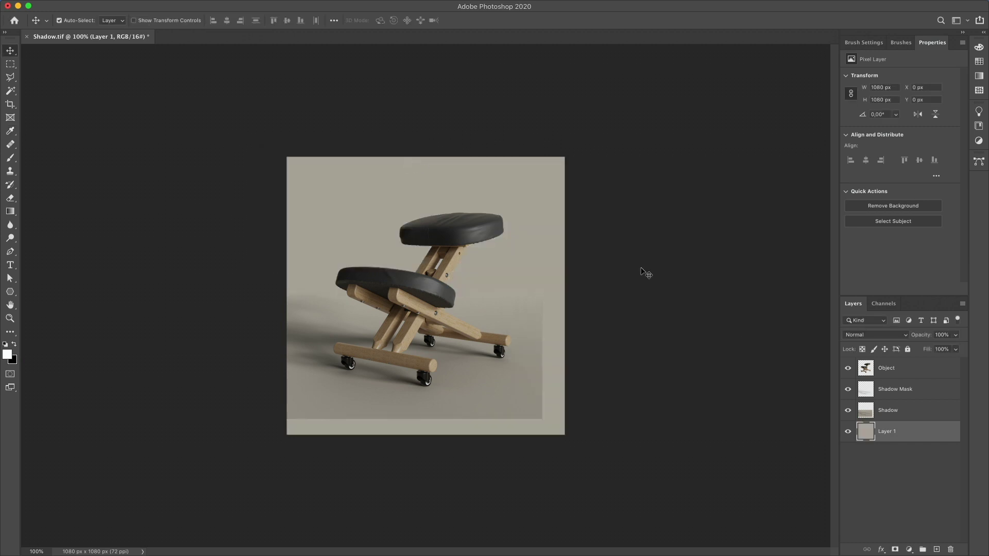
{"action": "double_click", "coordinate": [886, 431]}
{"action": "type", "text": "Background"}
{"action": "key", "text": "Return"}
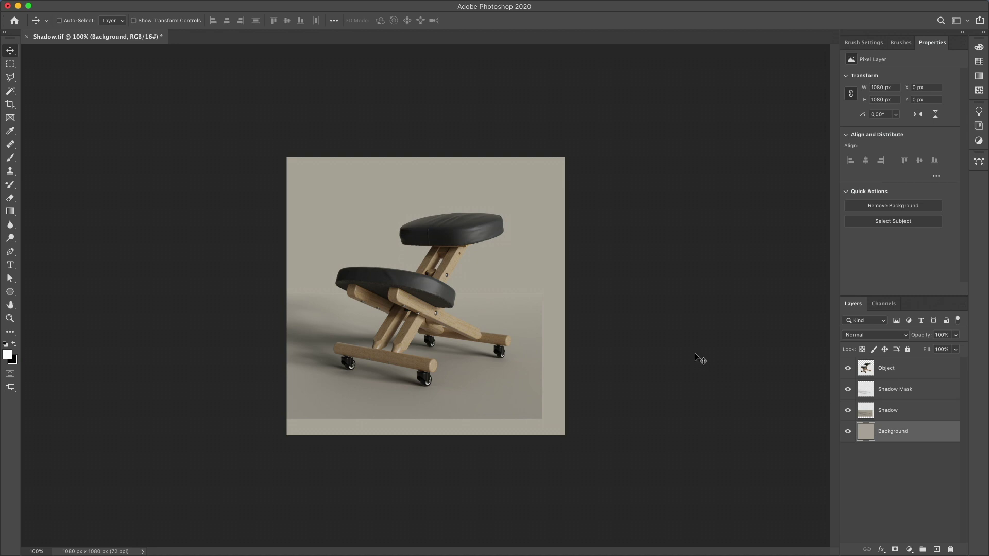
{"action": "key", "text": "super+shift+s"}
{"action": "left_click", "coordinate": [547, 271]}
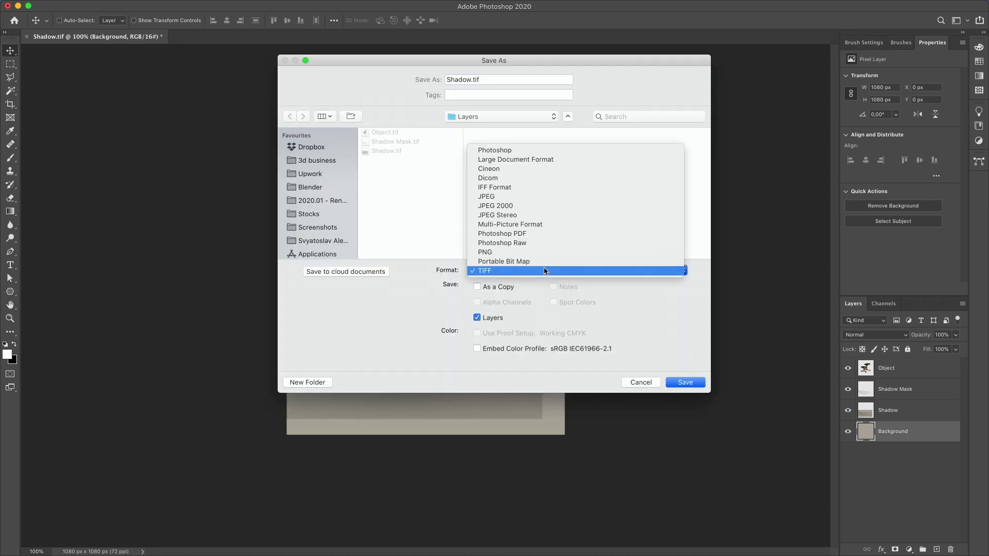
{"action": "left_click", "coordinate": [532, 151]}
{"action": "type", "text": "Render.psd"}
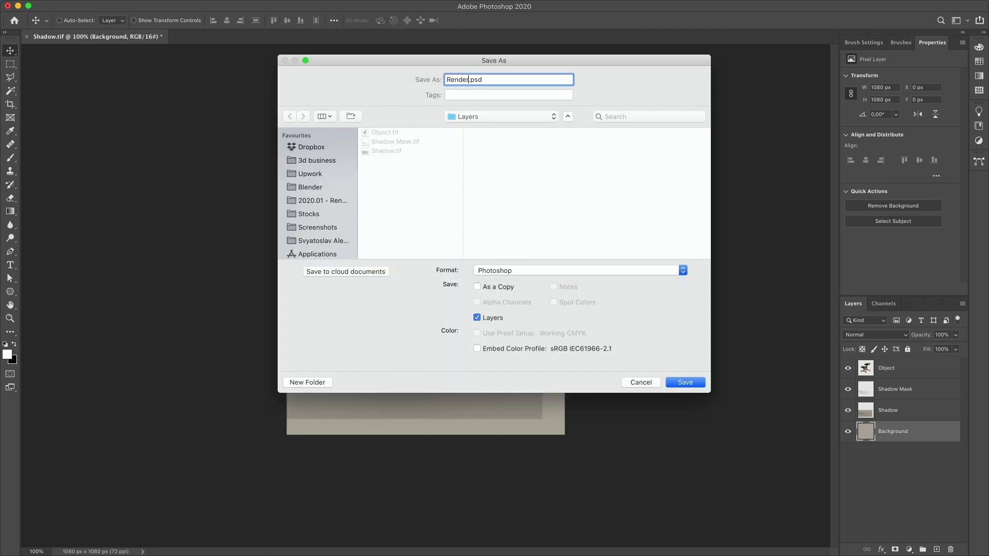
{"action": "key", "text": "Return"}
{"action": "key", "text": "Return"}
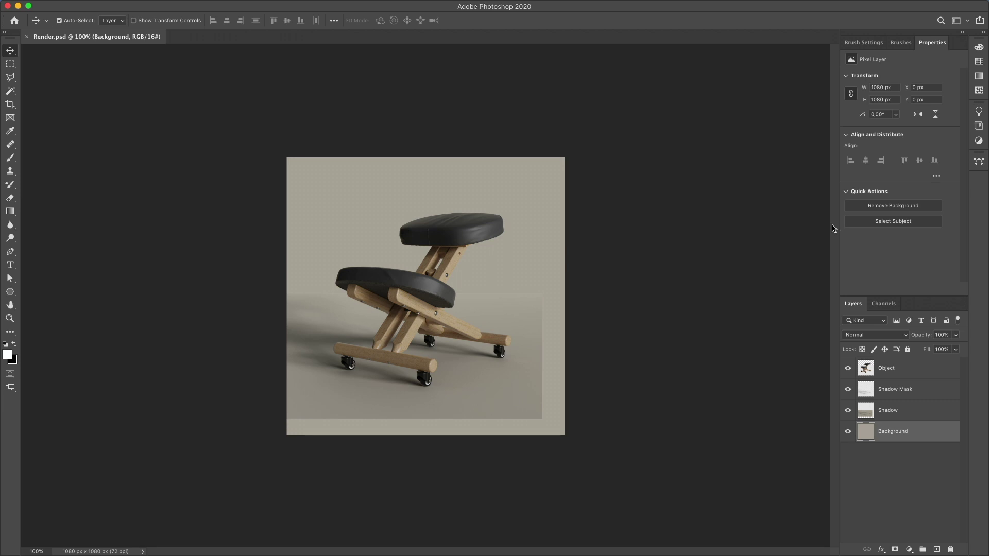
Step: Add a new layer above Shadow filled with white
{"action": "left_click", "coordinate": [888, 411]}
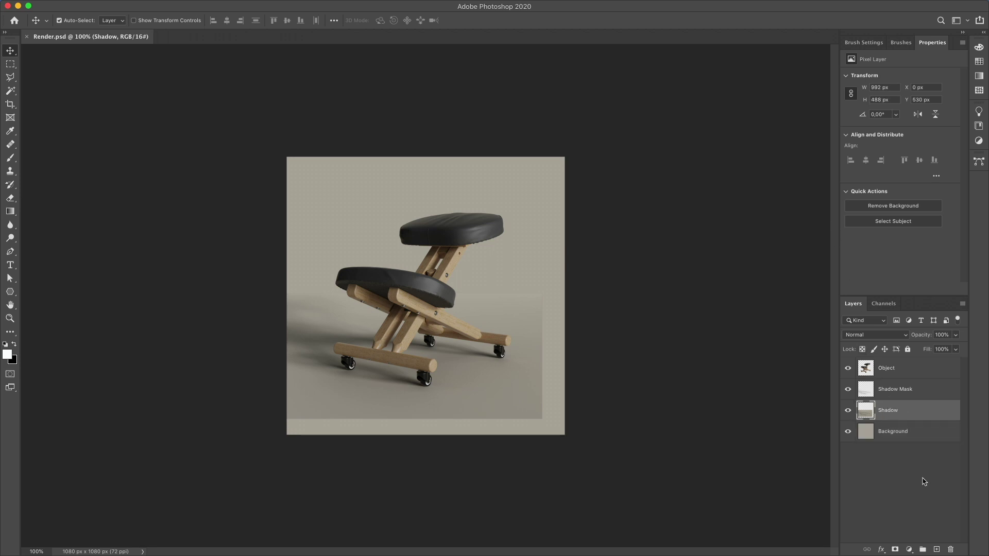
{"action": "left_click", "coordinate": [937, 549]}
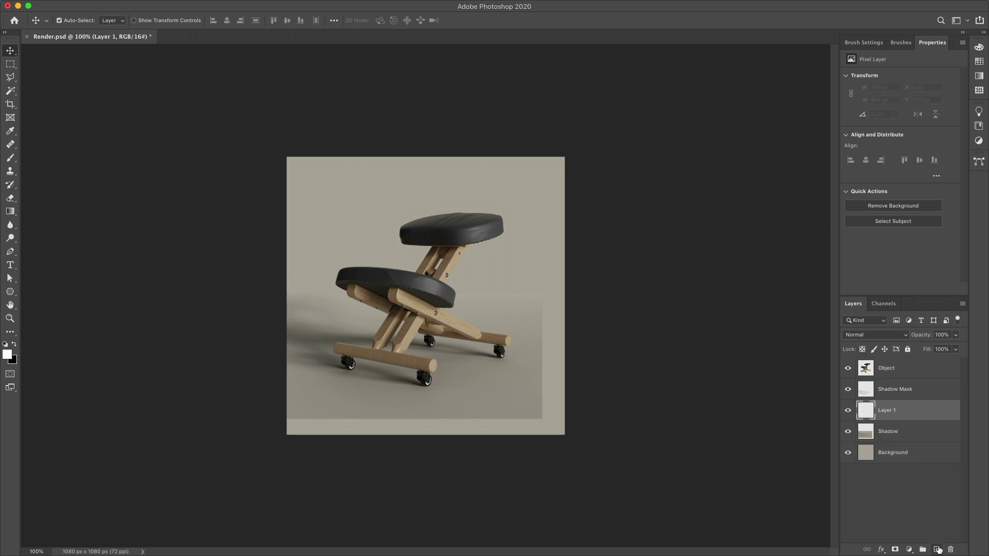
{"action": "key", "text": "shift+BackSpace"}
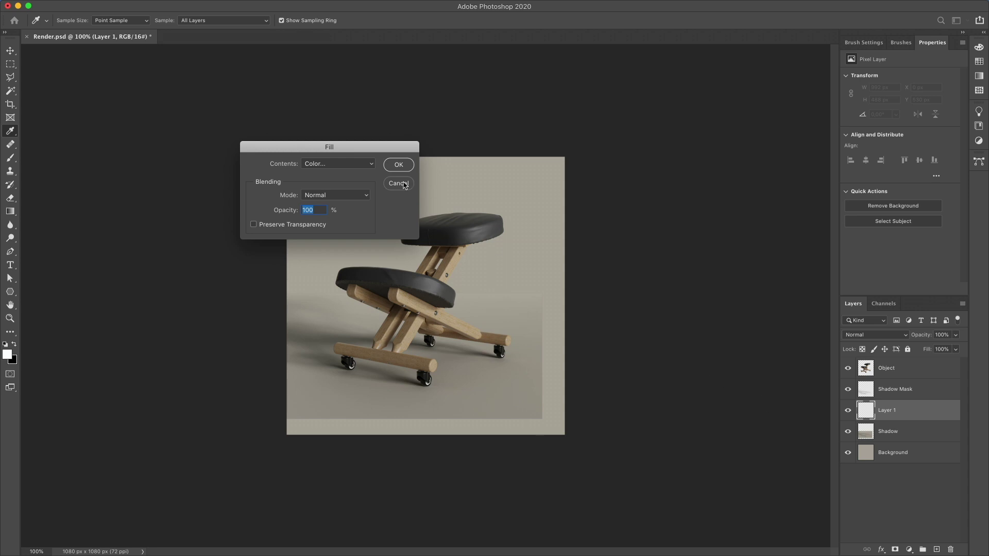
{"action": "left_click", "coordinate": [367, 164]}
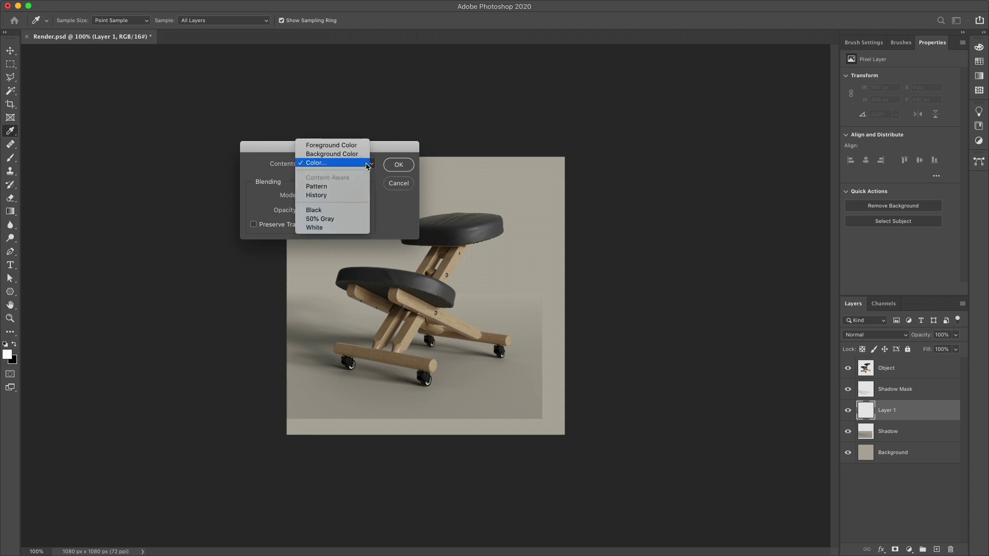
{"action": "left_click", "coordinate": [352, 228]}
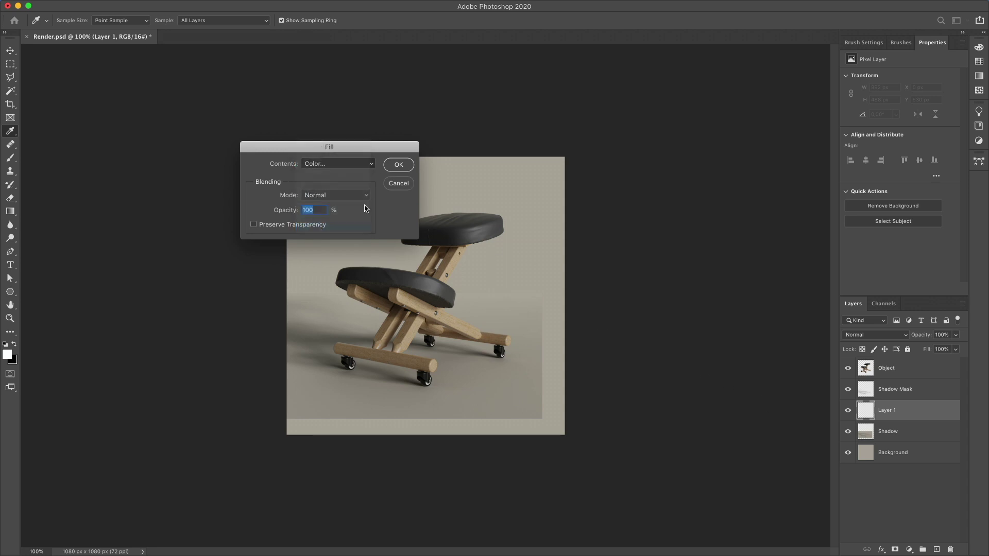
{"action": "left_click", "coordinate": [399, 164]}
Step: Add a Levels adjustment (highlights 241) above Shadow Mask, merge it with the white layer, and name the result Shadow Mask
{"action": "left_click", "coordinate": [853, 395]}
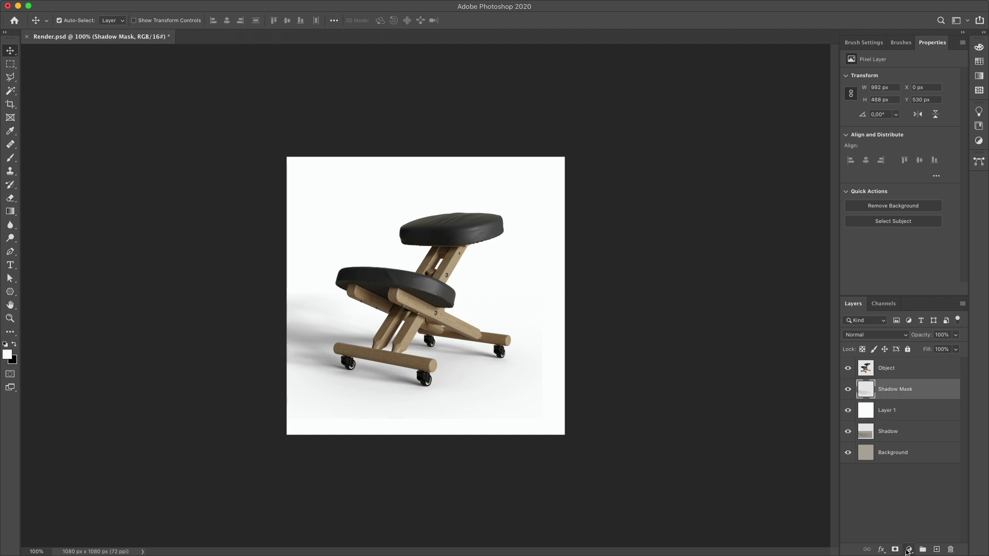
{"action": "left_click", "coordinate": [909, 549]}
{"action": "left_click", "coordinate": [923, 396]}
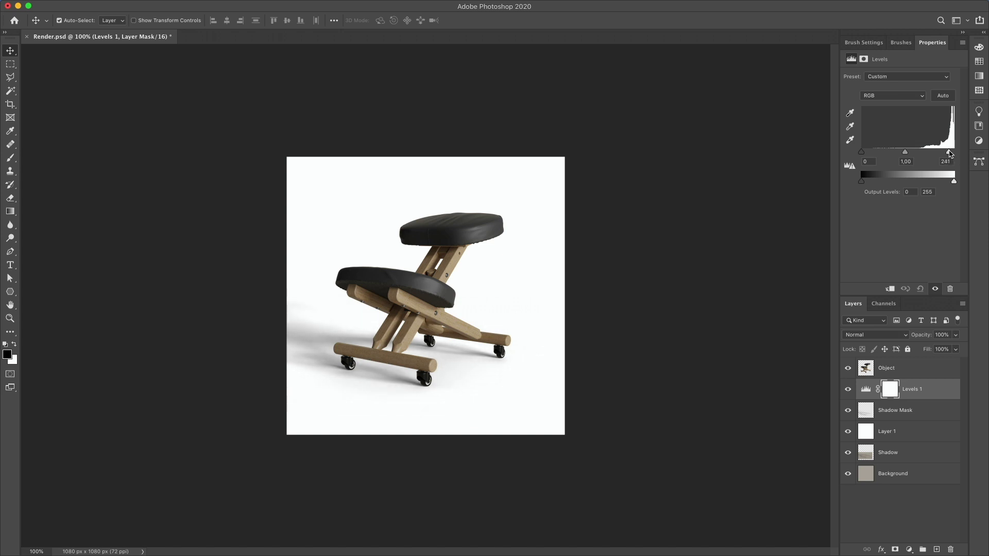
{"action": "left_click", "coordinate": [899, 431], "text": "shift"}
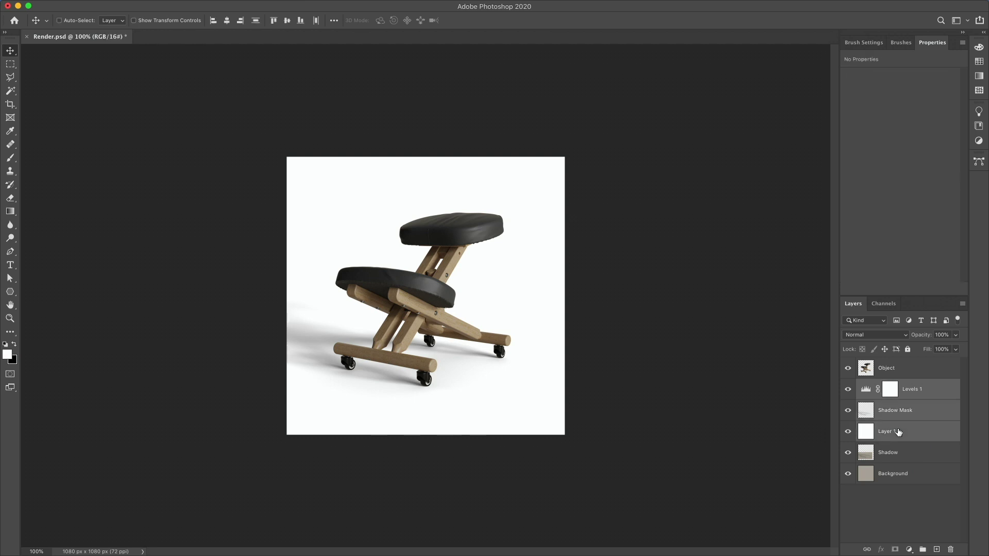
{"action": "key", "text": "super+e"}
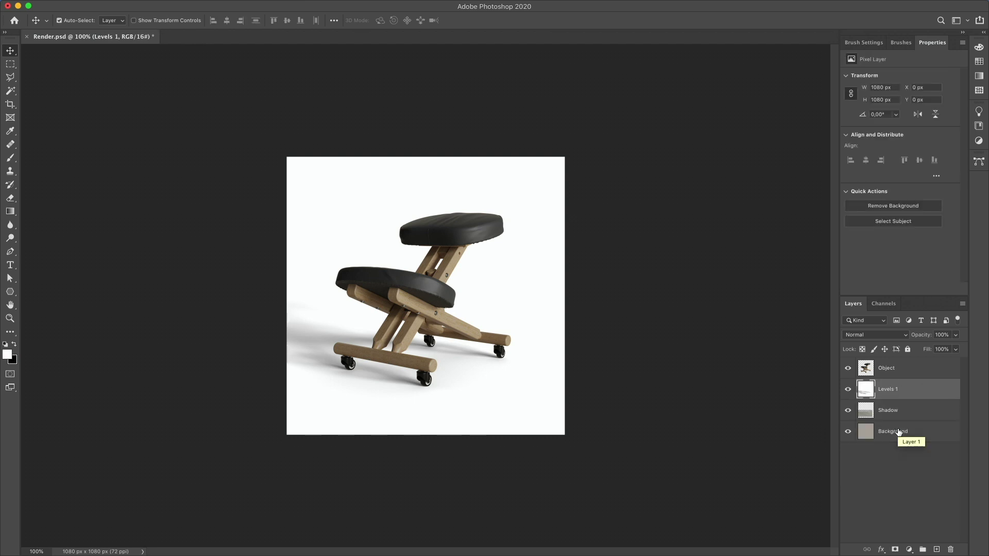
{"action": "double_click", "coordinate": [886, 388]}
{"action": "type", "text": "Shadow Mask"}
{"action": "key", "text": "Return"}
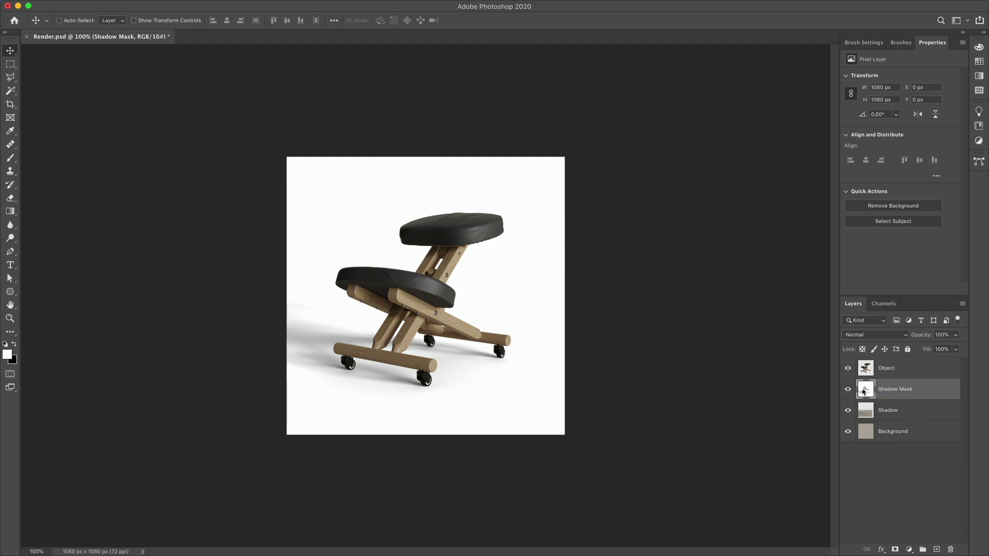
Step: Load Shadow Mask as a selection, add a layer mask to Shadow, and paste the shadow image into it
{"action": "left_click", "coordinate": [865, 391], "text": "super"}
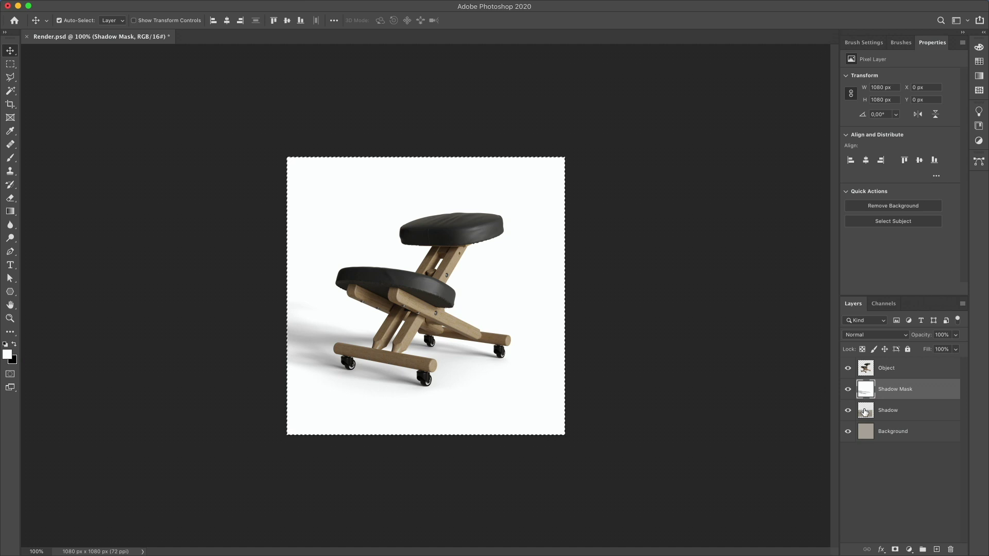
{"action": "left_click", "coordinate": [865, 411]}
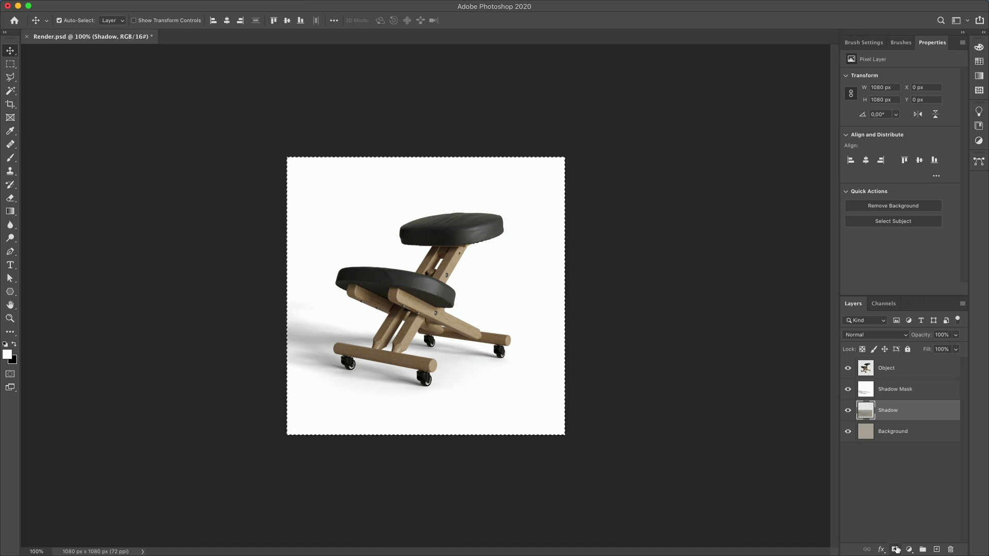
{"action": "left_click", "coordinate": [896, 549]}
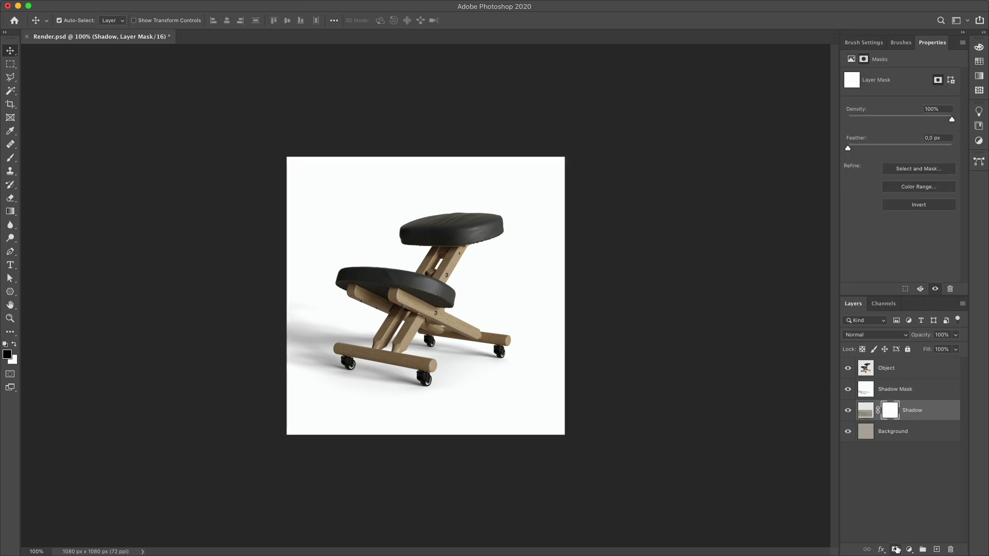
{"action": "left_click", "coordinate": [884, 304]}
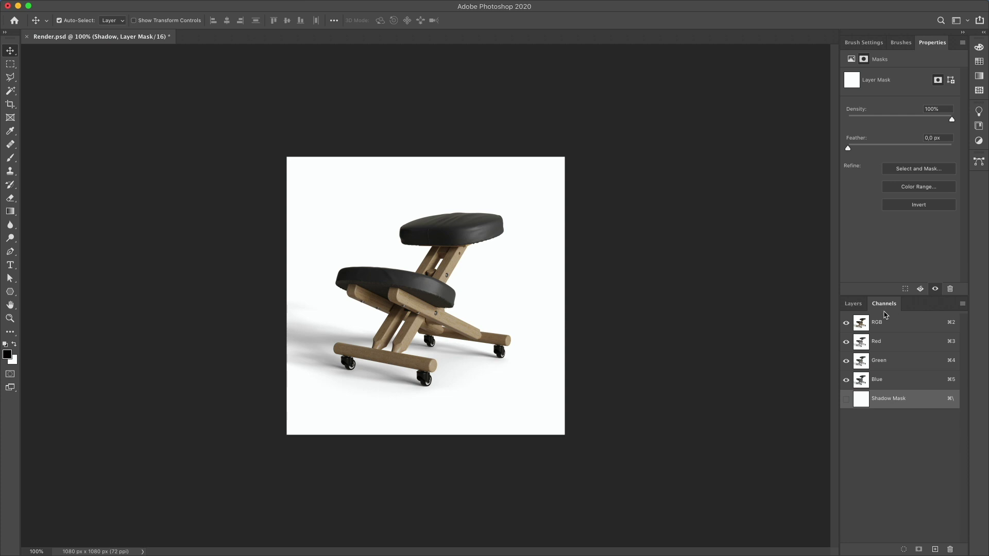
{"action": "key", "text": "super+v"}
{"action": "left_click", "coordinate": [846, 400]}
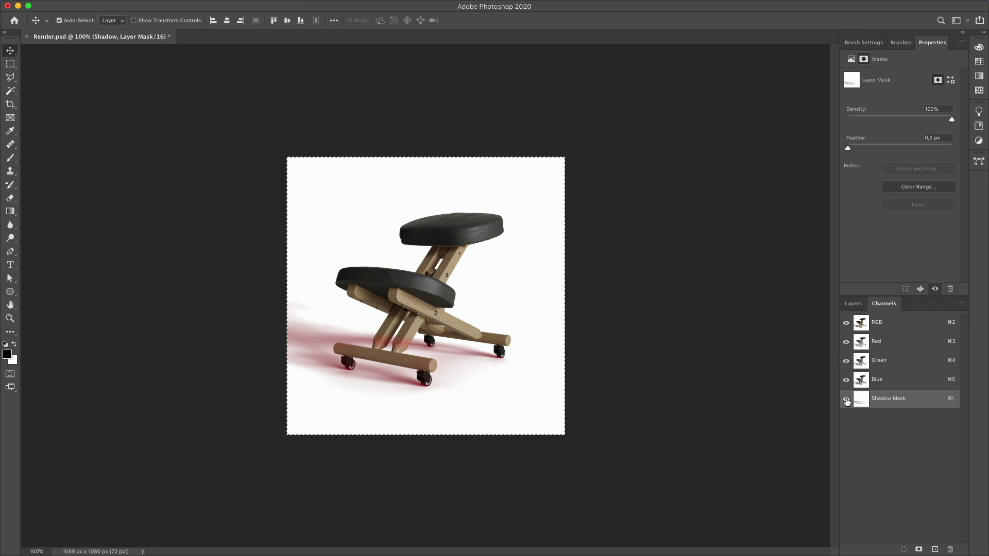
Step: Invert the Shadow layer's mask, hide the overlay, and return to the layer's pixels
{"action": "left_click", "coordinate": [856, 303]}
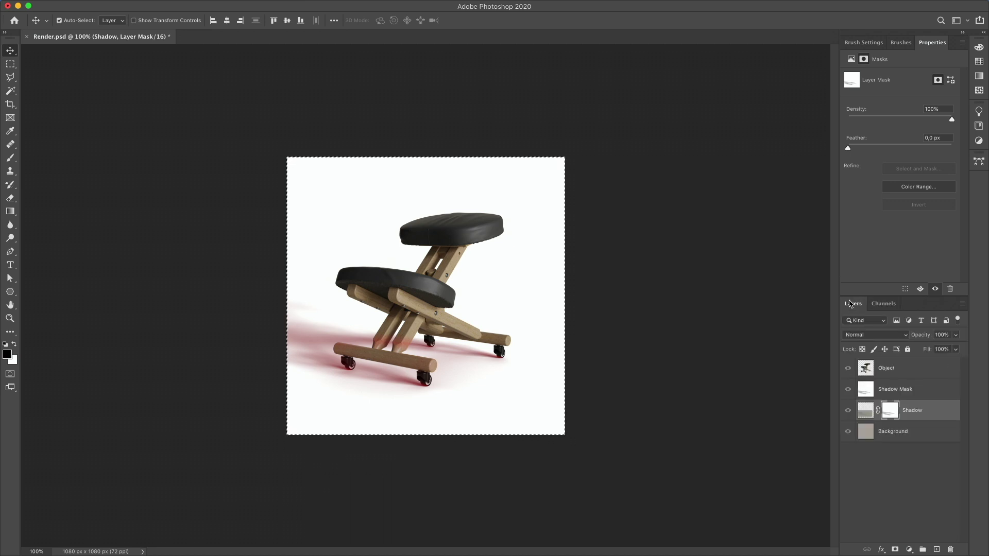
{"action": "key", "text": "super+v"}
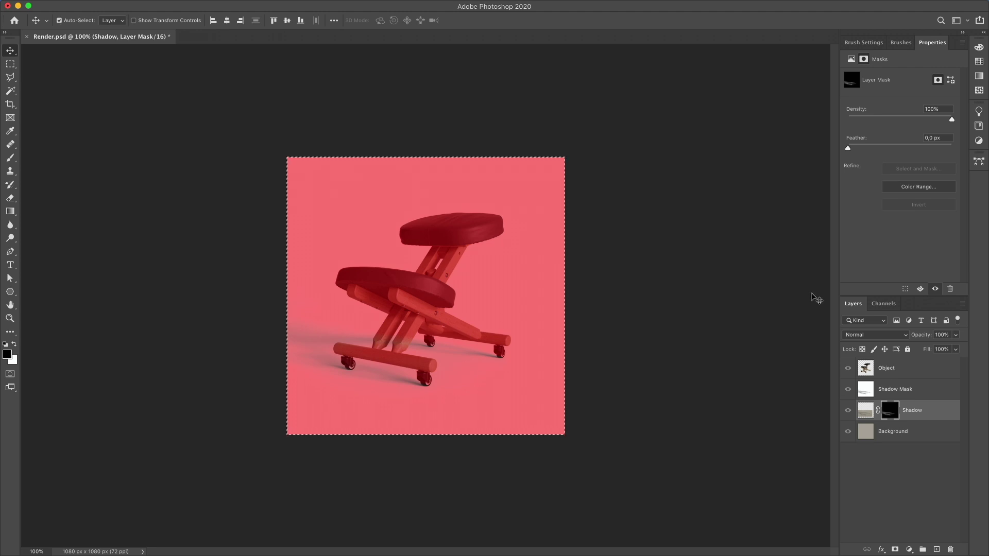
{"action": "left_click", "coordinate": [848, 389]}
{"action": "left_click", "coordinate": [865, 410]}
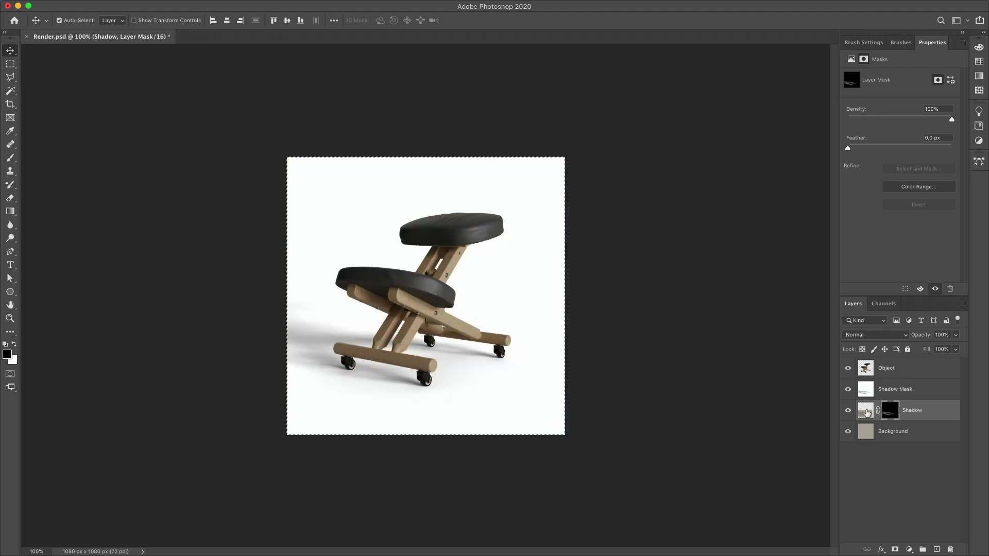
{"action": "key", "text": "x"}
{"action": "key", "text": "w"}
{"action": "key", "text": "super+d"}
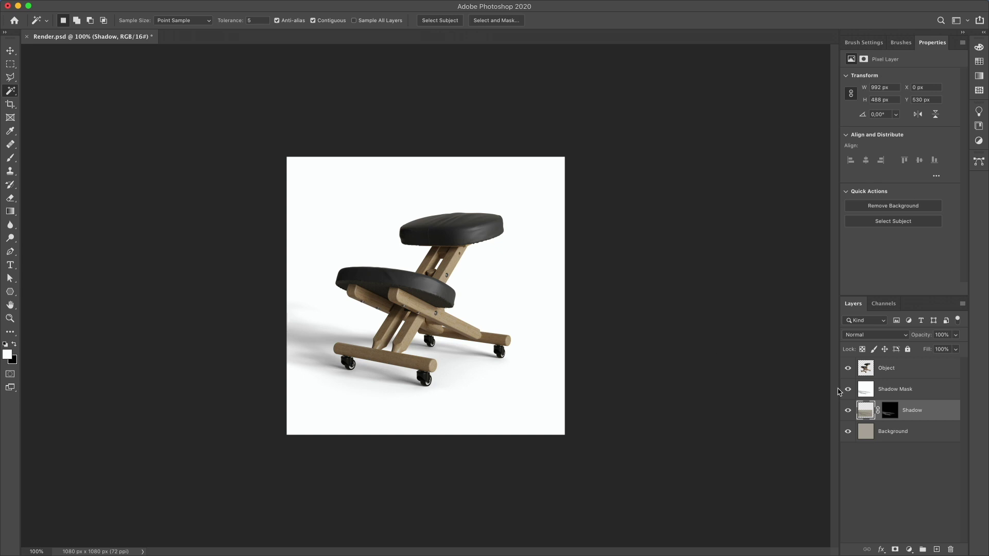
Step: Hide Shadow Mask and set the Shadow layer's blend mode to Multiply
{"action": "left_click", "coordinate": [848, 391]}
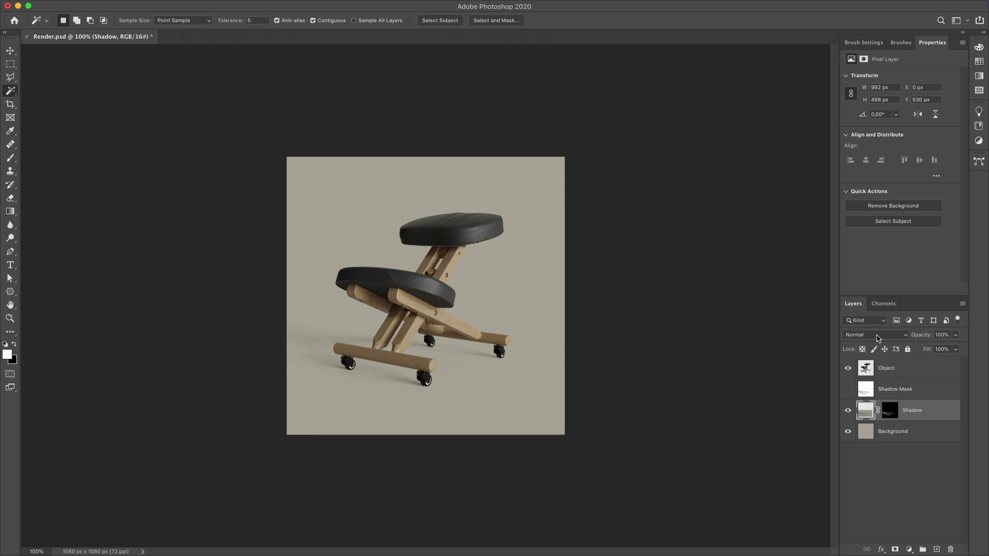
{"action": "left_click", "coordinate": [878, 336]}
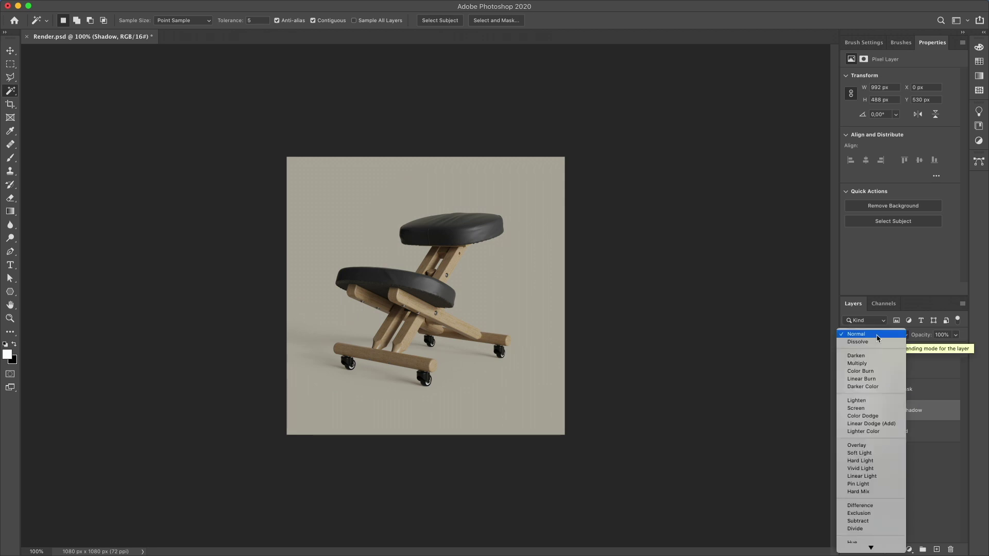
{"action": "left_click", "coordinate": [868, 364]}
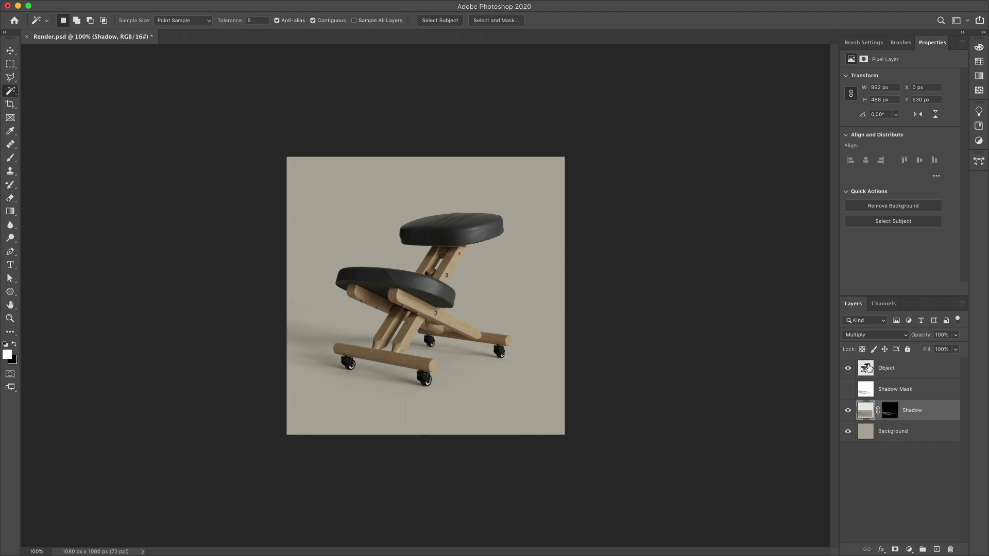
Step: Brighten the chair with a Levels adjustment (white input 217) clipped to Object
{"action": "left_click", "coordinate": [869, 367]}
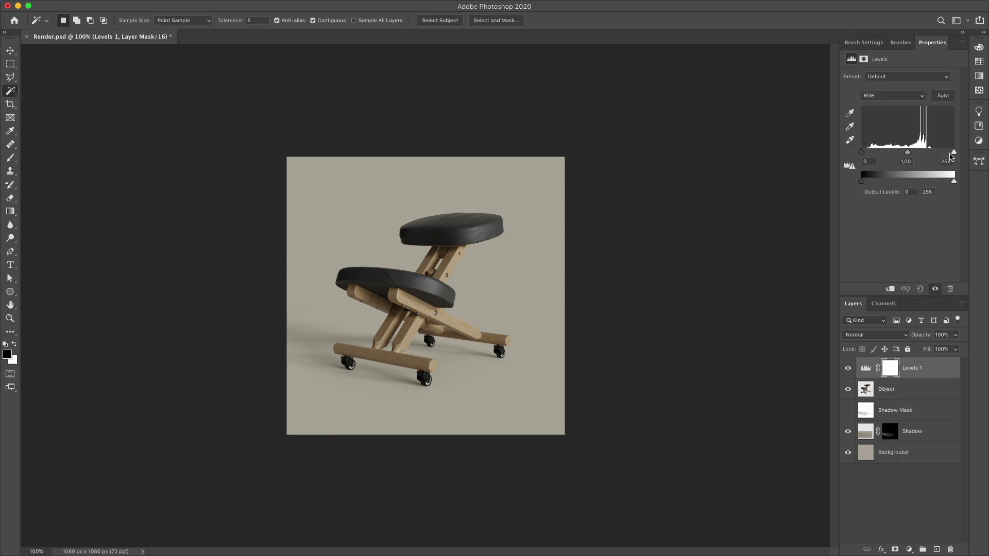
{"action": "left_click_drag", "start_coordinate": [954, 152], "coordinate": [940, 152]}
{"action": "key", "text": "ctrl+alt+g"}
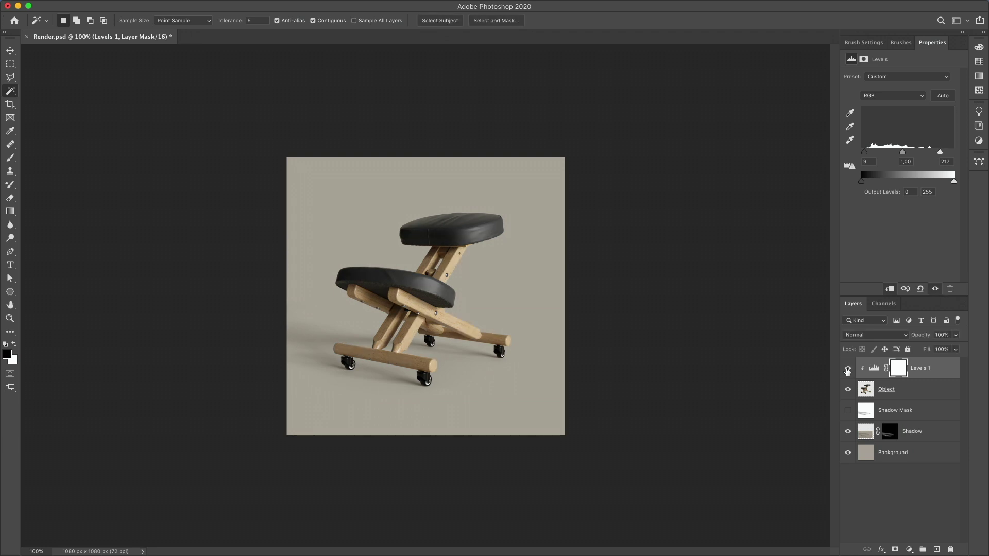
Step: Duplicate the Shadow layer and set the copy to 50% opacity
{"action": "left_click", "coordinate": [915, 431]}
{"action": "key", "text": "ctrl+j"}
{"action": "key", "text": "5"}
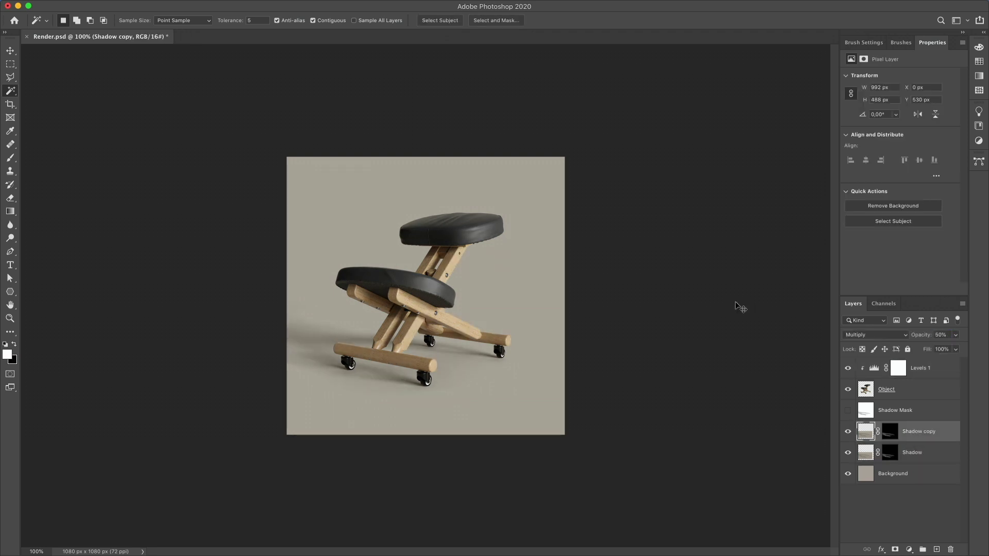